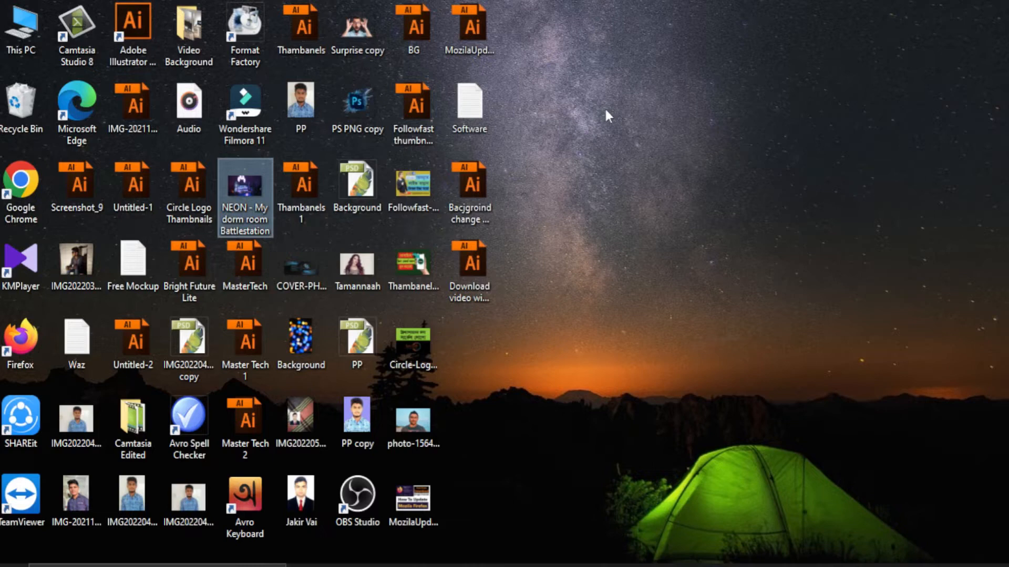
- Switch to the Google Chrome window showing Google and open the canva.com website
{"action": "left_click", "coordinate": [606, 128]}
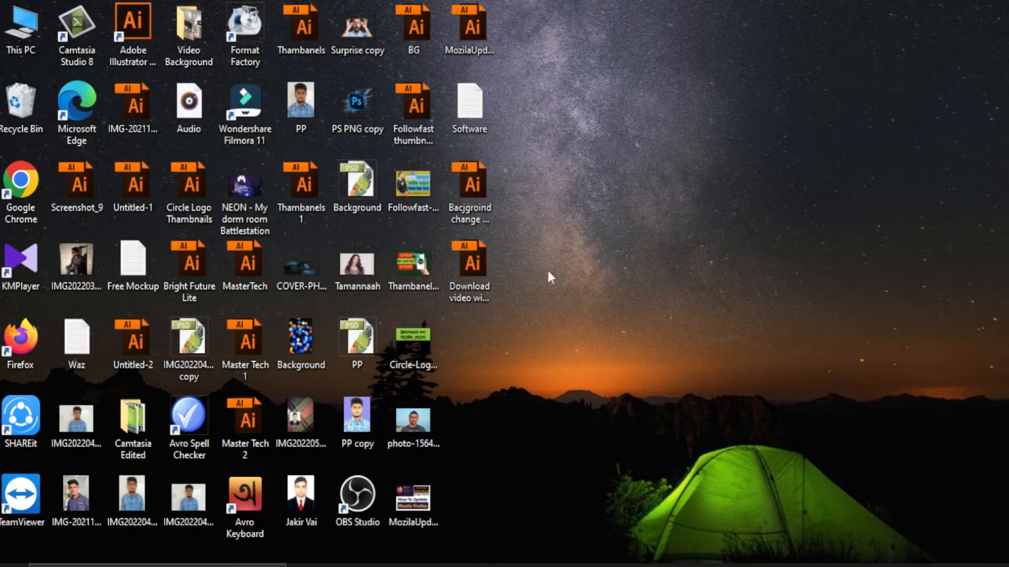
{"action": "mouse_move", "coordinate": [525, 565]}
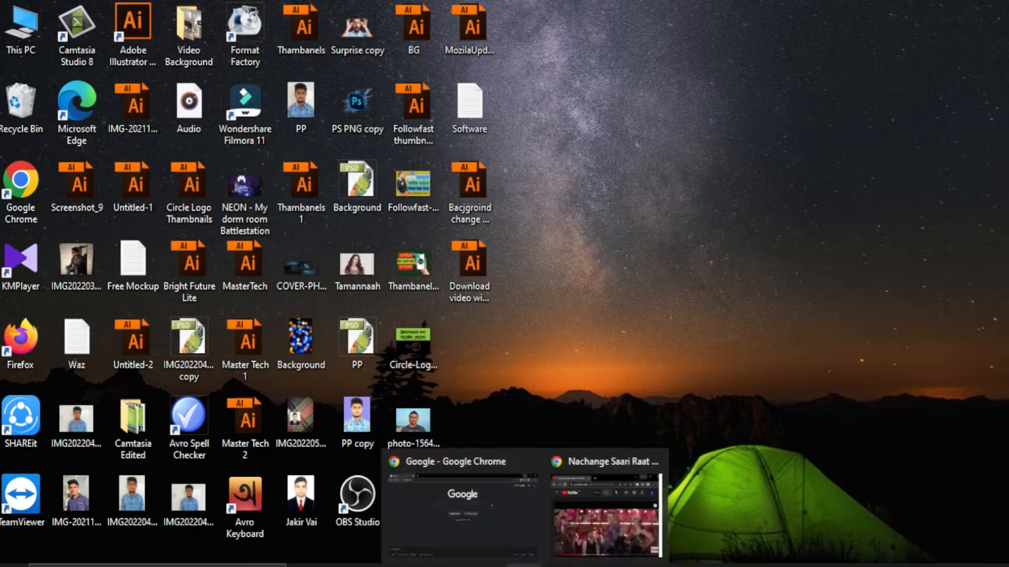
{"action": "left_click", "coordinate": [481, 500]}
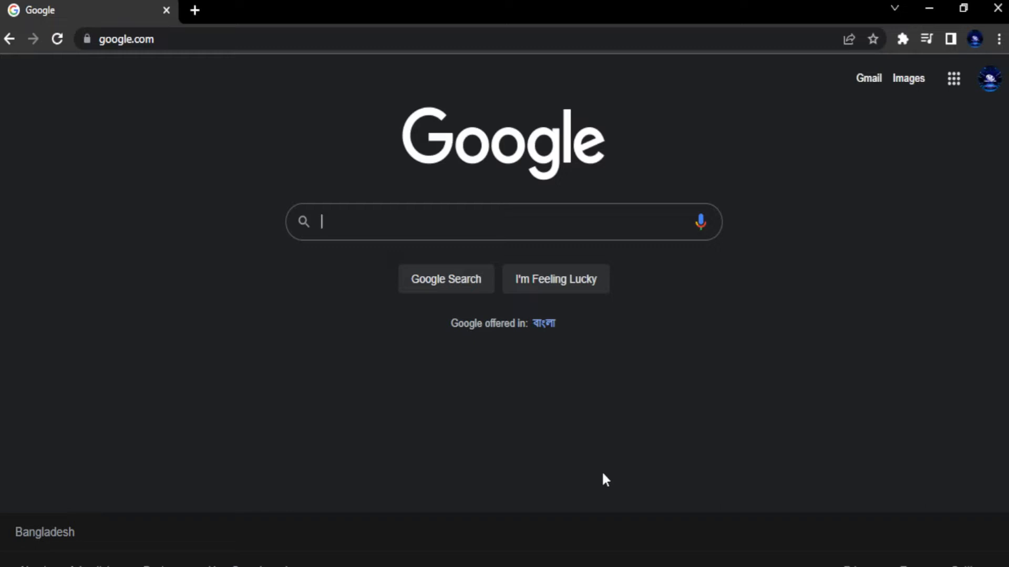
{"action": "left_click", "coordinate": [156, 46]}
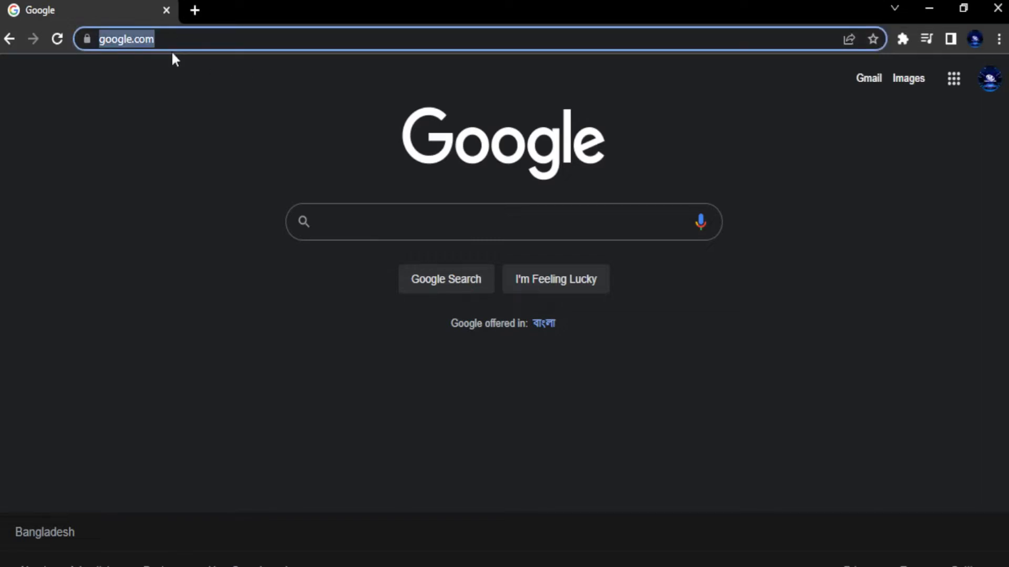
{"action": "type", "text": "canv"}
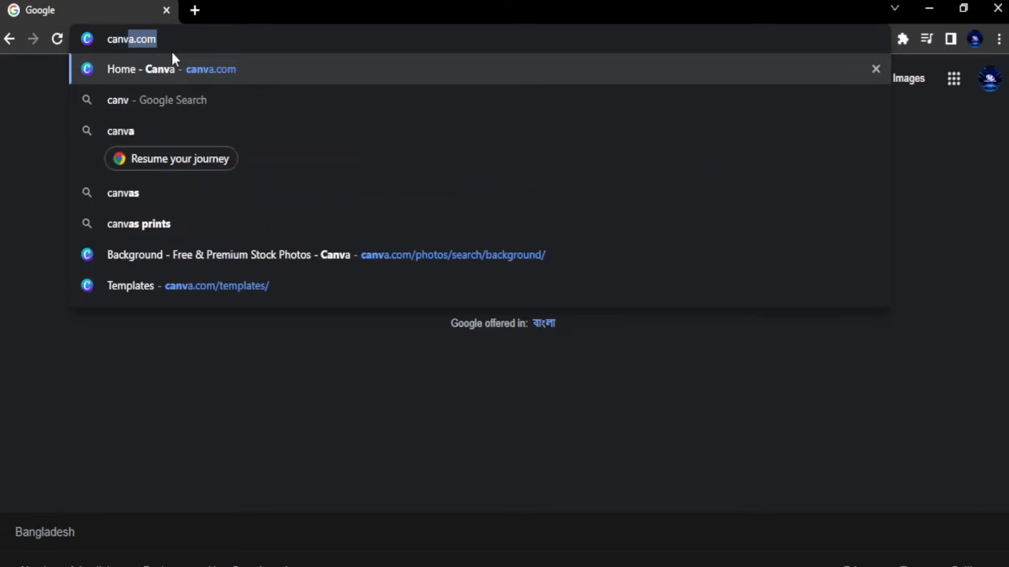
{"action": "type", "text": "a.com"}
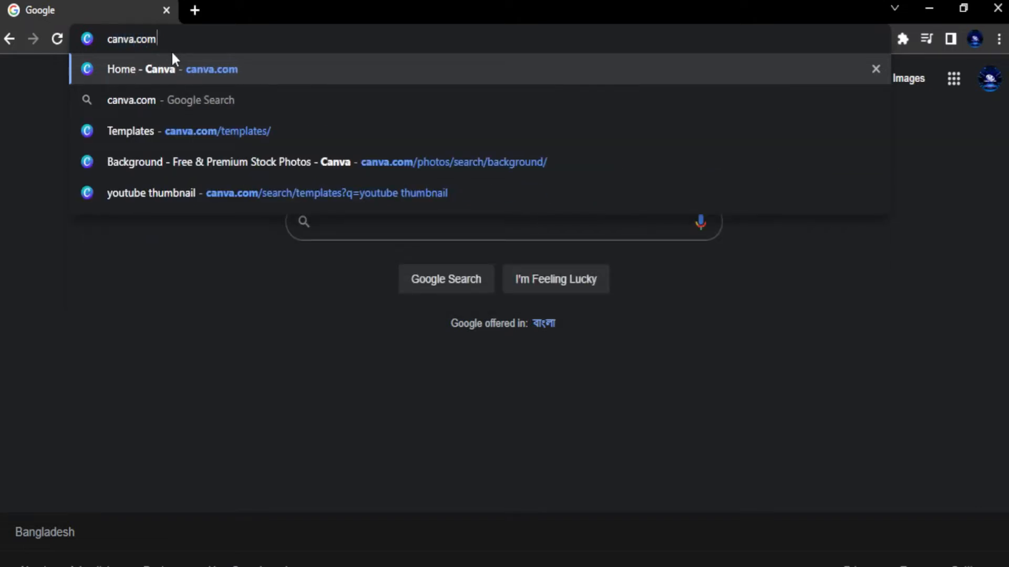
{"action": "key", "text": "Return"}
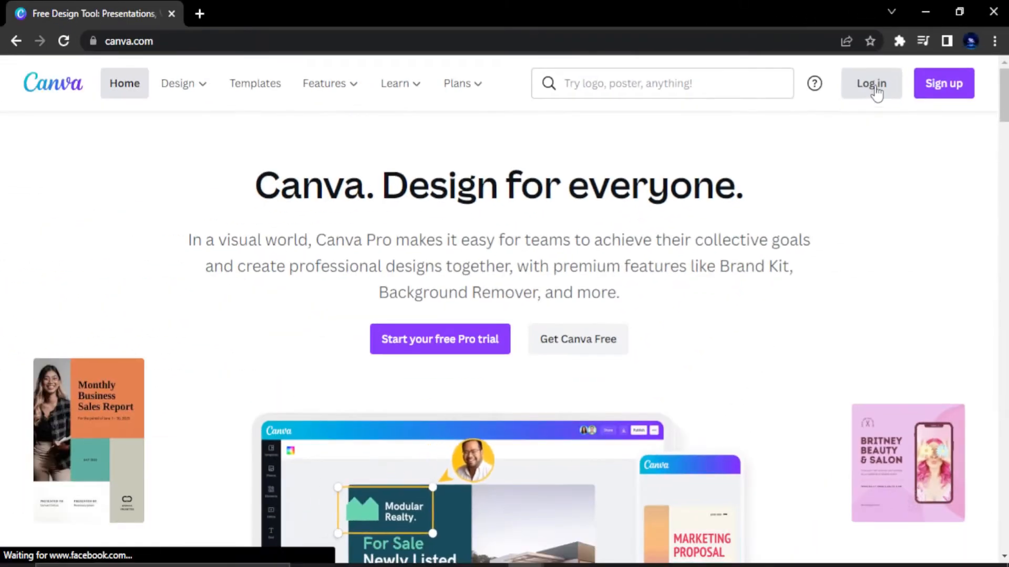
- Log in to Canva with the second listed Google account
{"action": "left_click", "coordinate": [875, 86]}
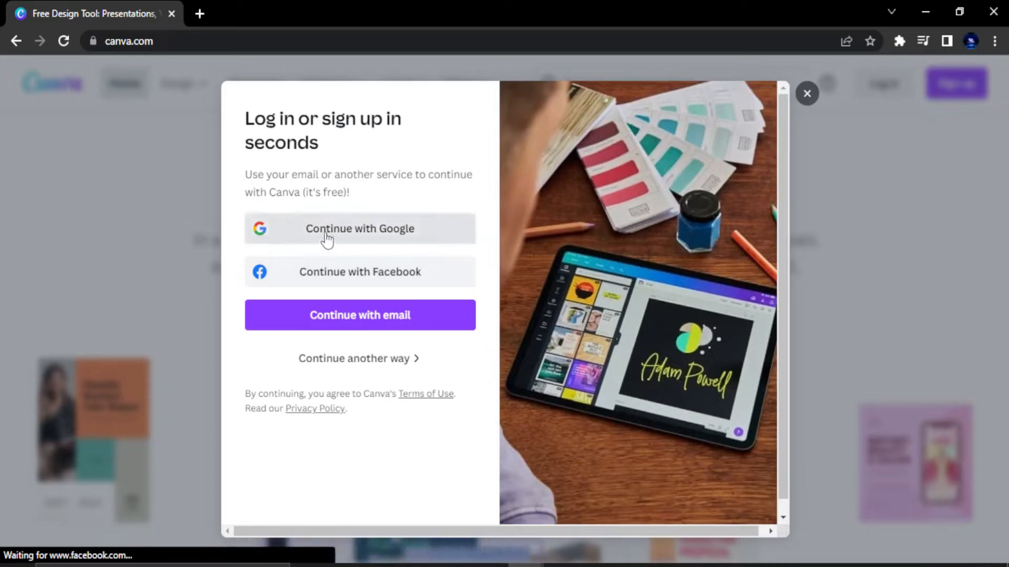
{"action": "left_click", "coordinate": [381, 236]}
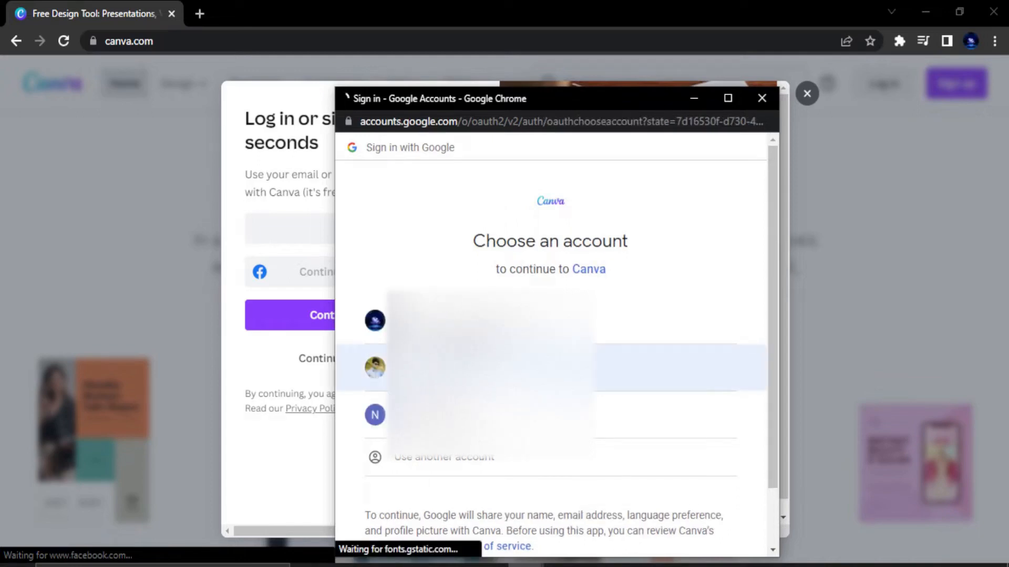
{"action": "left_click", "coordinate": [678, 368]}
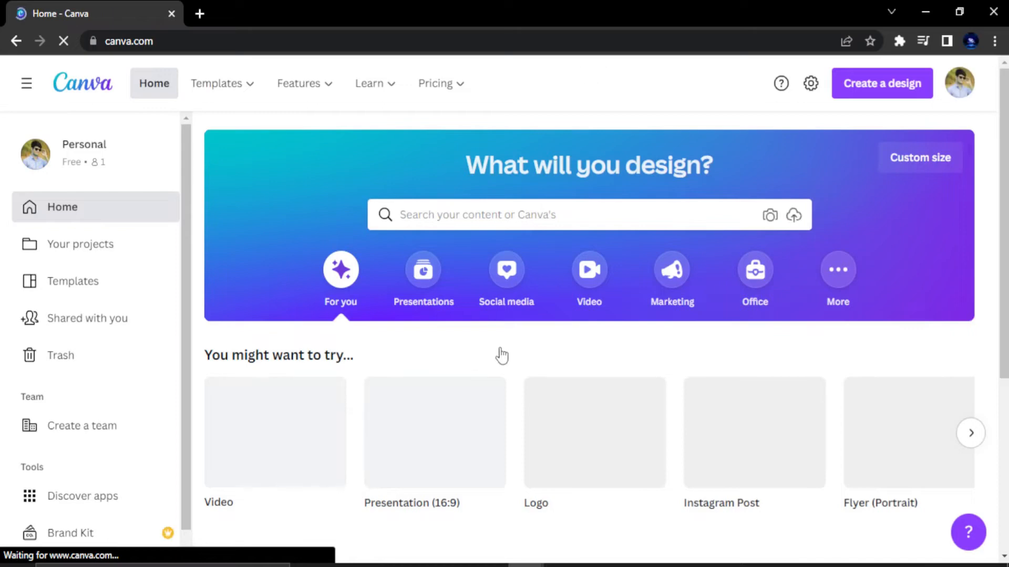
{"action": "scroll", "coordinate": [447, 394], "scroll_direction": "down", "scroll_amount": 1}
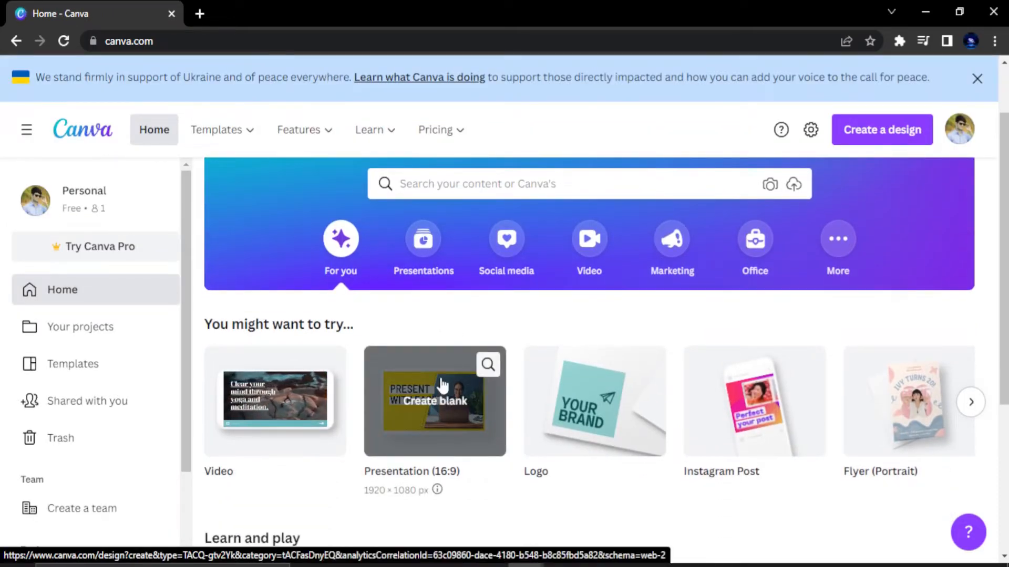
{"action": "scroll", "coordinate": [441, 379], "scroll_direction": "up", "scroll_amount": 1}
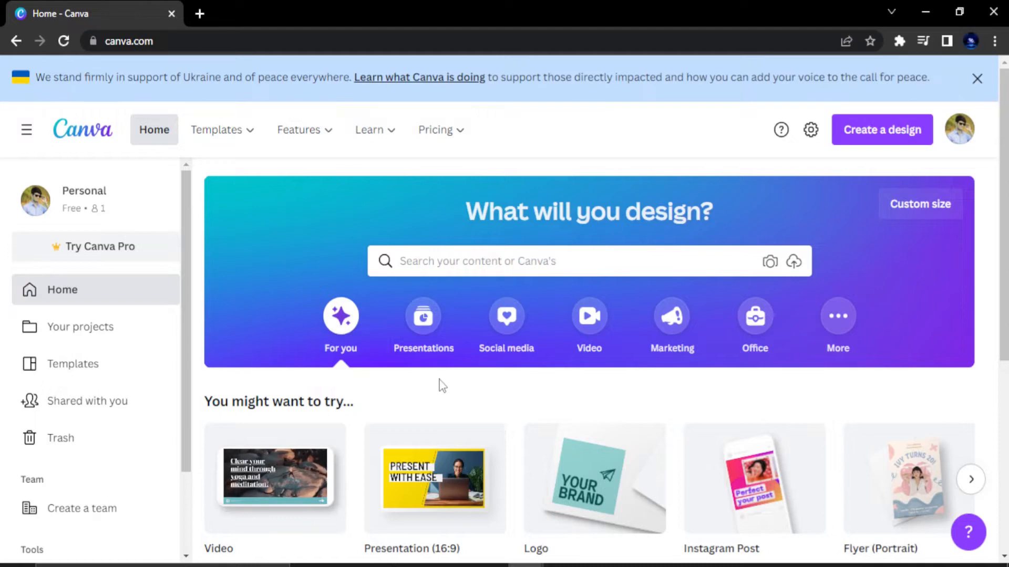
{"action": "scroll", "coordinate": [368, 377], "scroll_direction": "down", "scroll_amount": 1}
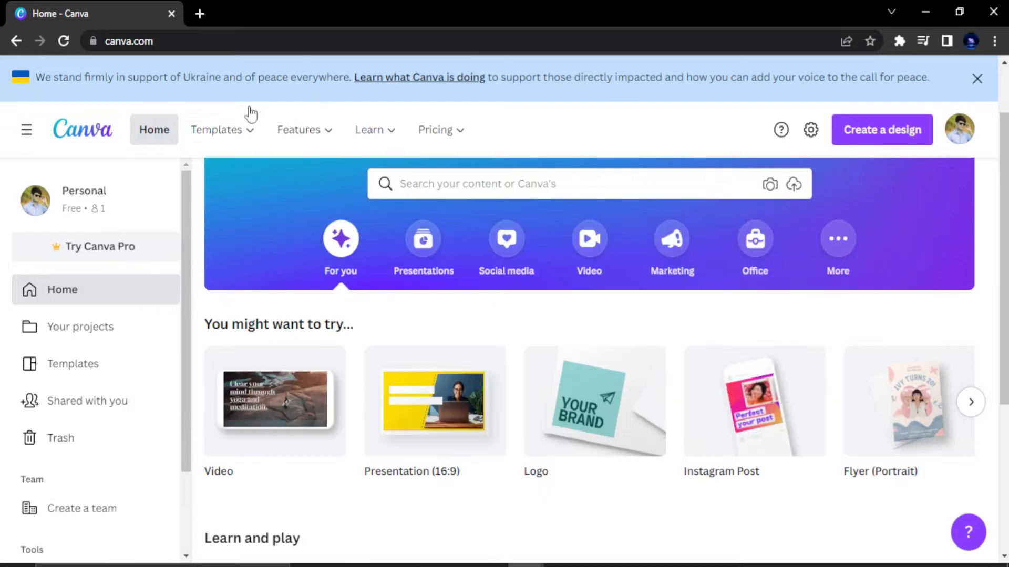
{"action": "mouse_move", "coordinate": [221, 130]}
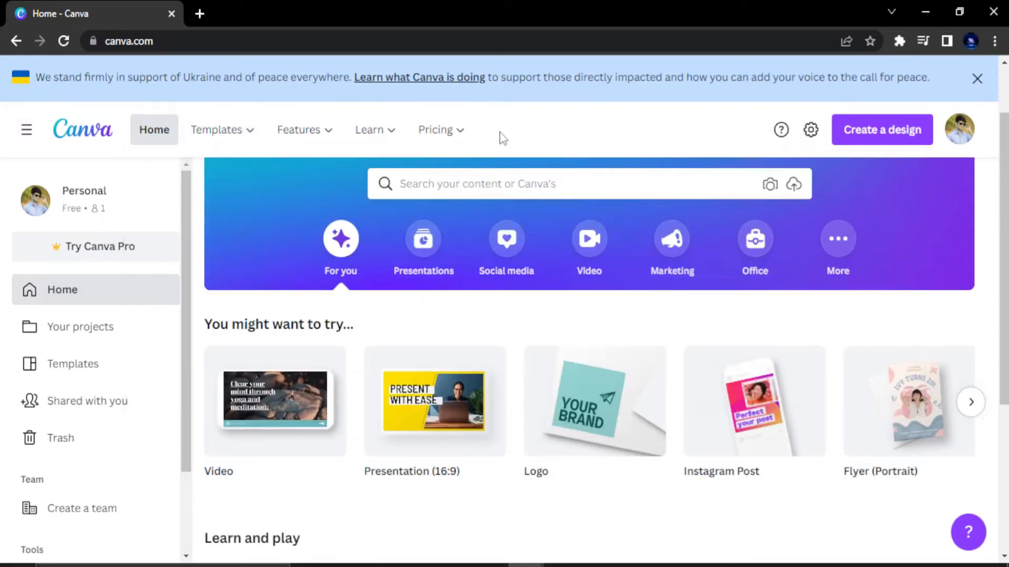
- Search Canva's templates for "youtube thumbnail"
{"action": "left_click", "coordinate": [423, 189]}
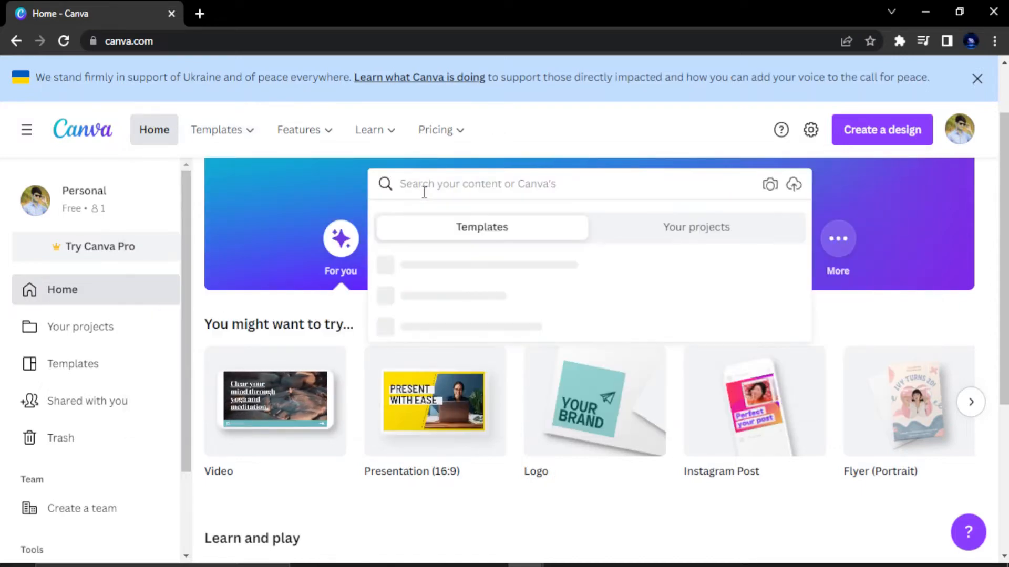
{"action": "type", "text": "yo"}
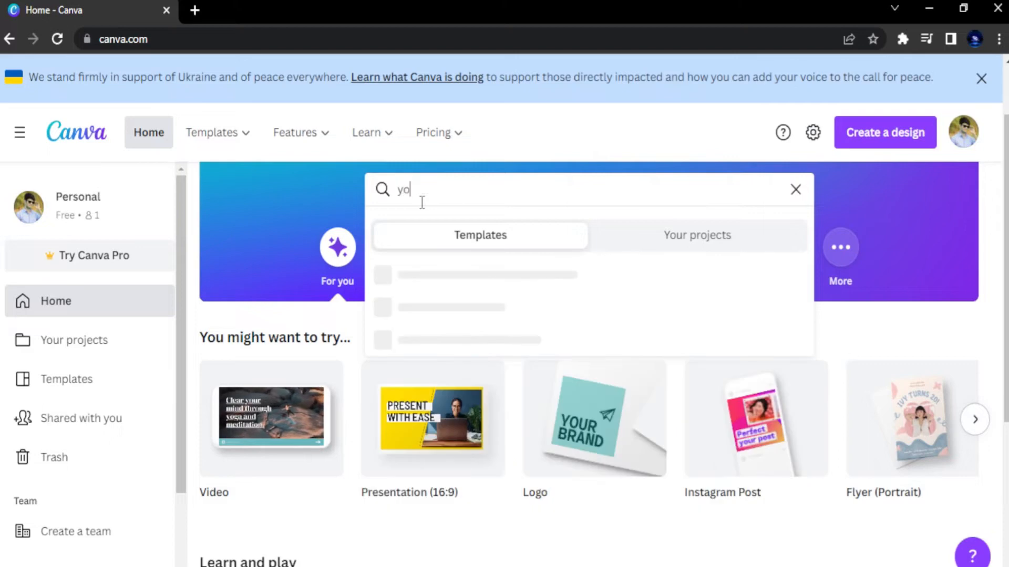
{"action": "type", "text": "utube "}
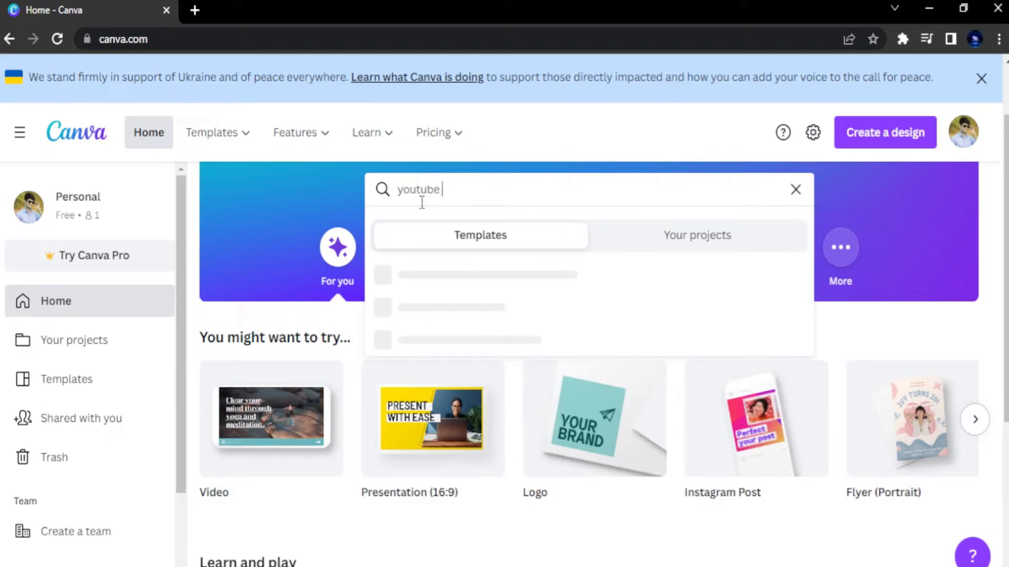
{"action": "type", "text": "thum"}
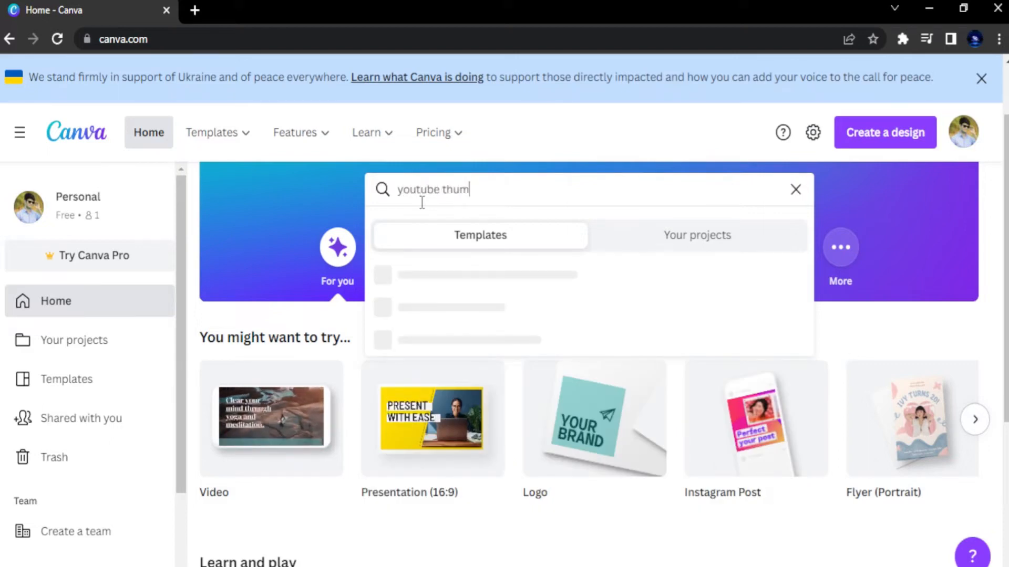
{"action": "type", "text": "bnail"}
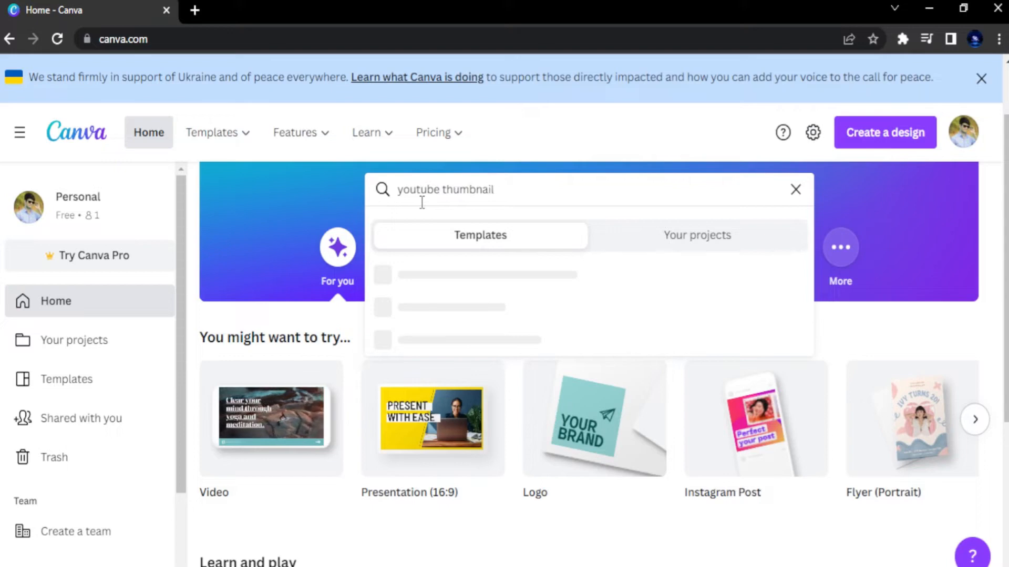
{"action": "key", "text": "Return"}
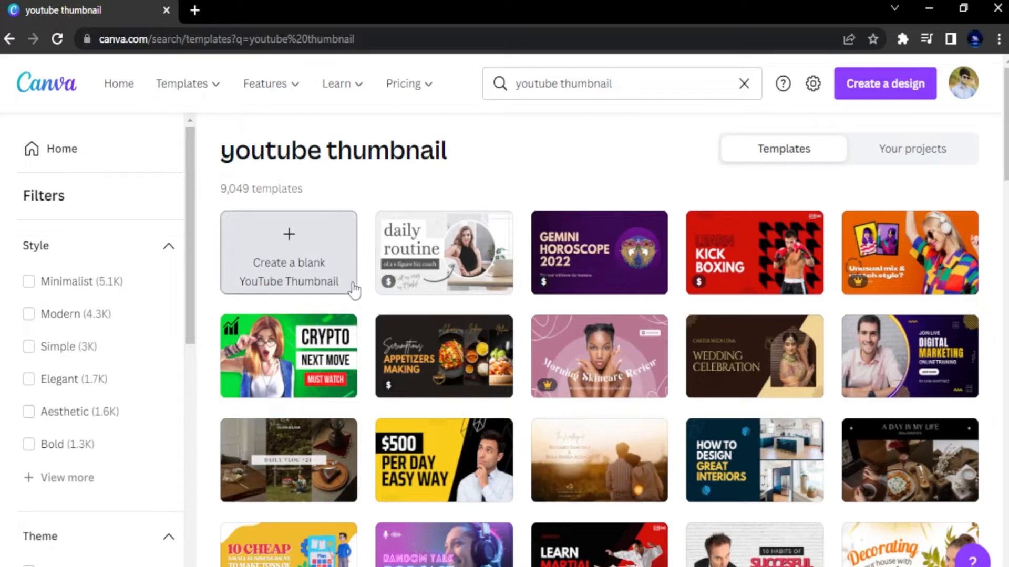
- Browse the thumbnail templates and open the purple "Digital Marketing Online Training" template for editing
{"action": "scroll", "coordinate": [473, 341], "scroll_direction": "down", "scroll_amount": 3}
{"action": "scroll", "coordinate": [596, 398], "scroll_direction": "down", "scroll_amount": 3}
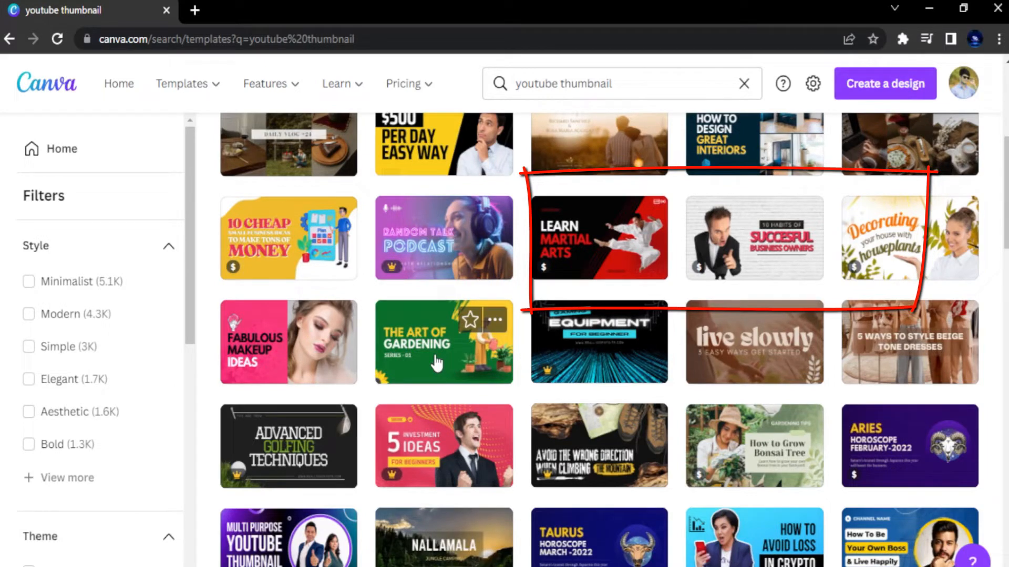
{"action": "scroll", "coordinate": [436, 362], "scroll_direction": "up", "scroll_amount": 5}
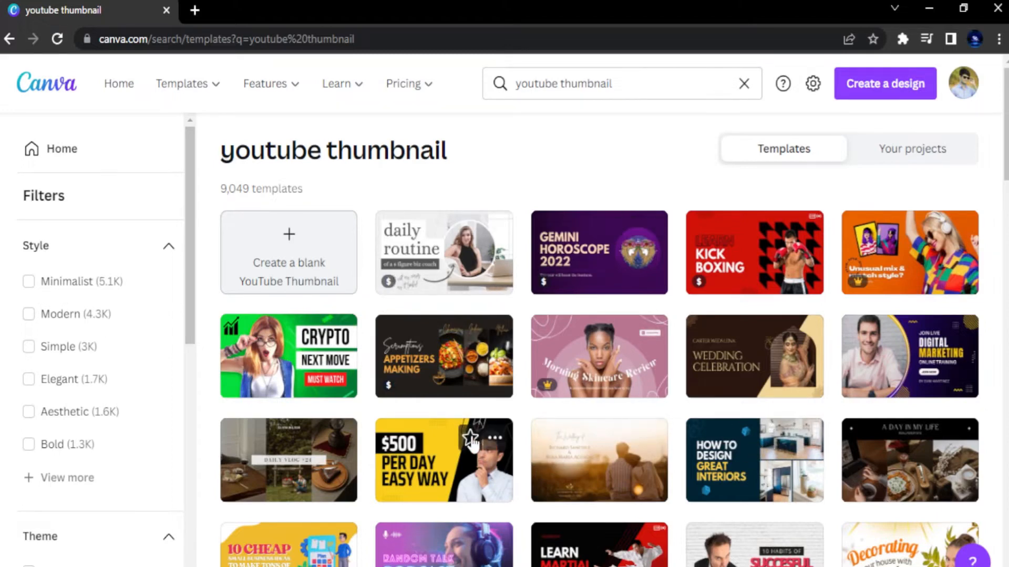
{"action": "scroll", "coordinate": [472, 443], "scroll_direction": "down", "scroll_amount": 3}
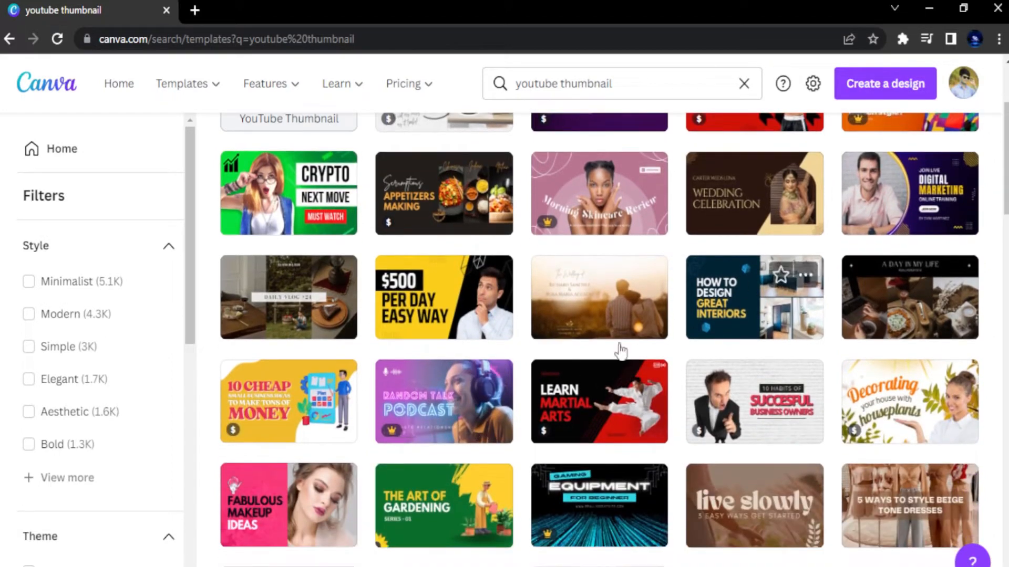
{"action": "scroll", "coordinate": [621, 351], "scroll_direction": "up", "scroll_amount": 2}
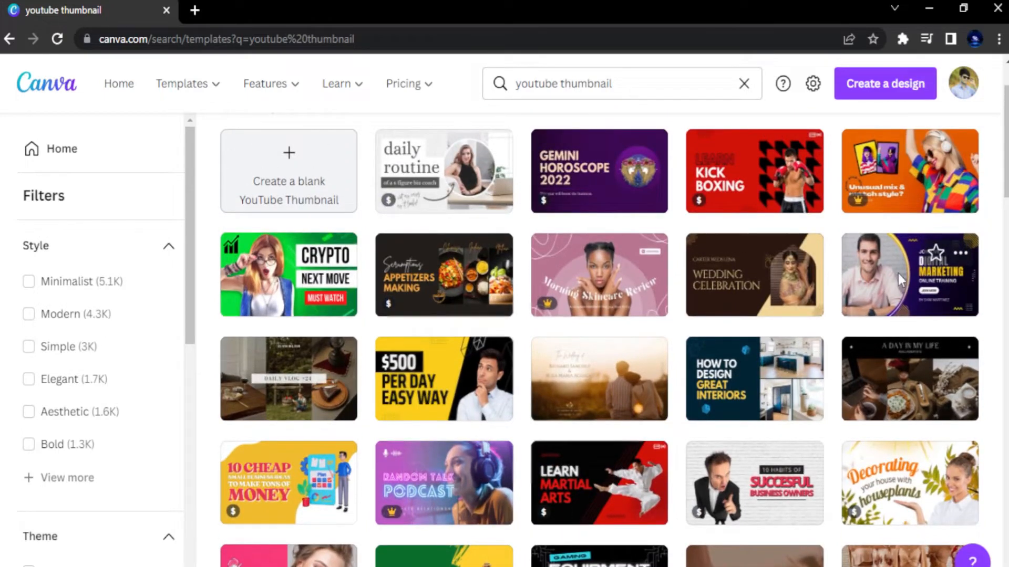
{"action": "left_click", "coordinate": [898, 274]}
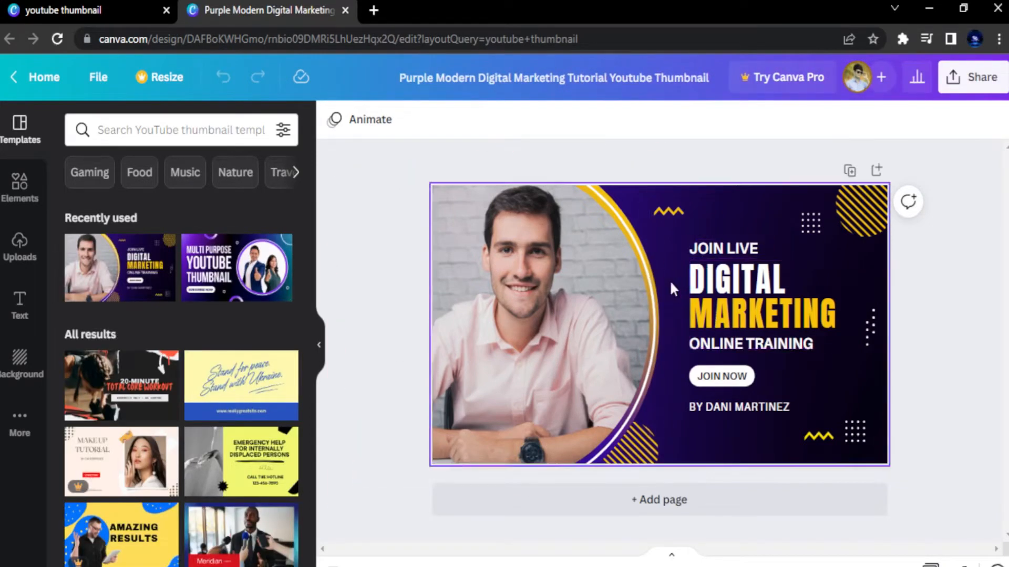
- Replace the word "DIGITAL" in the thumbnail's headline with "YOUTUBE"
{"action": "left_click", "coordinate": [735, 291]}
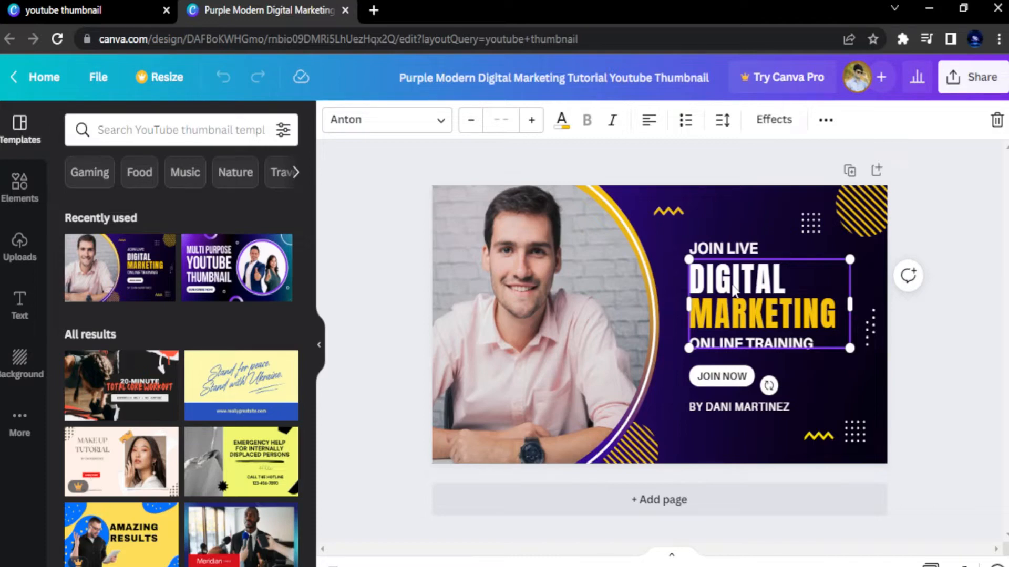
{"action": "left_click", "coordinate": [788, 323]}
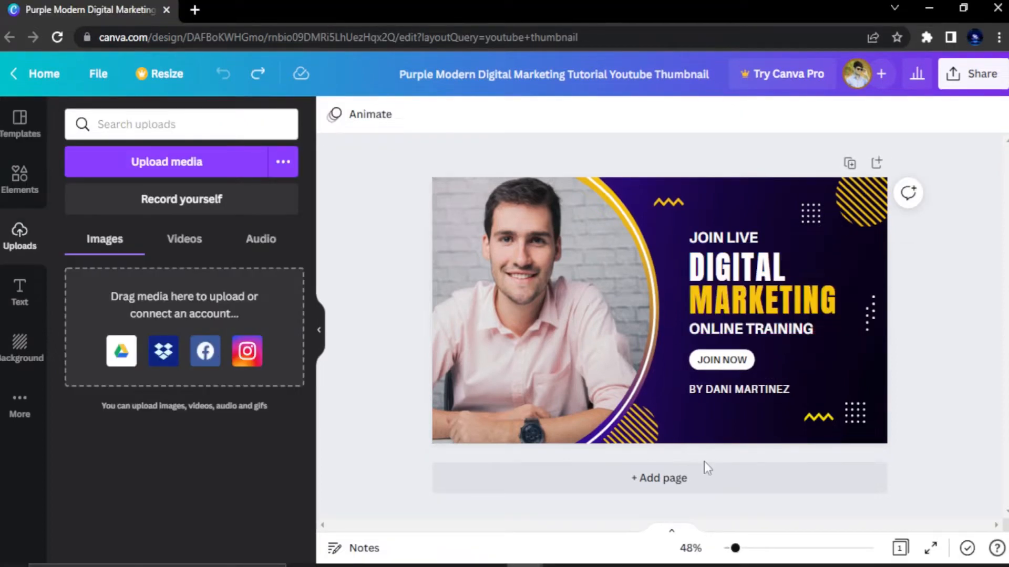
{"action": "double_click", "coordinate": [730, 273]}
{"action": "left_click", "coordinate": [740, 301]}
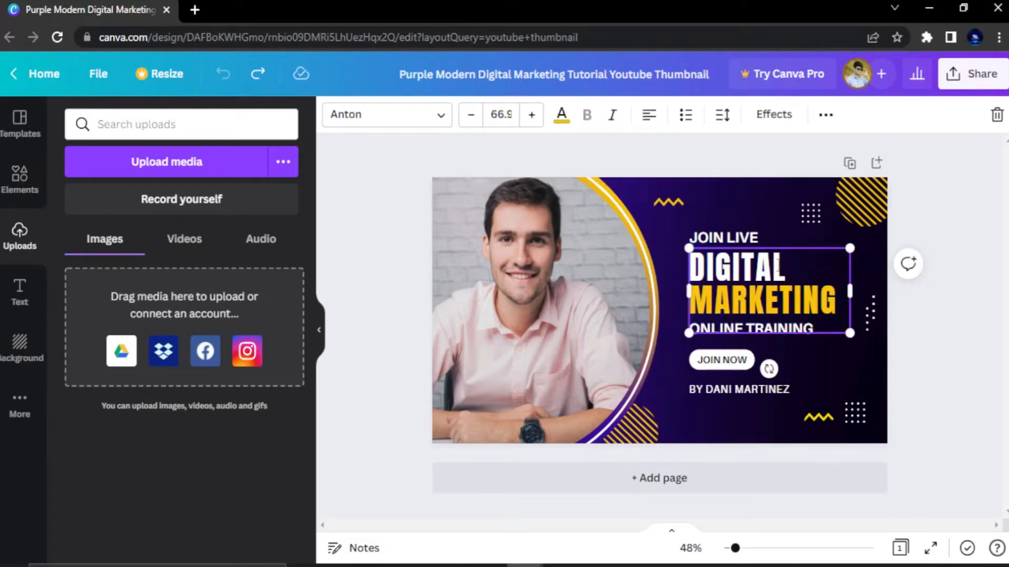
{"action": "left_click_drag", "start_coordinate": [785, 266], "coordinate": [681, 273]}
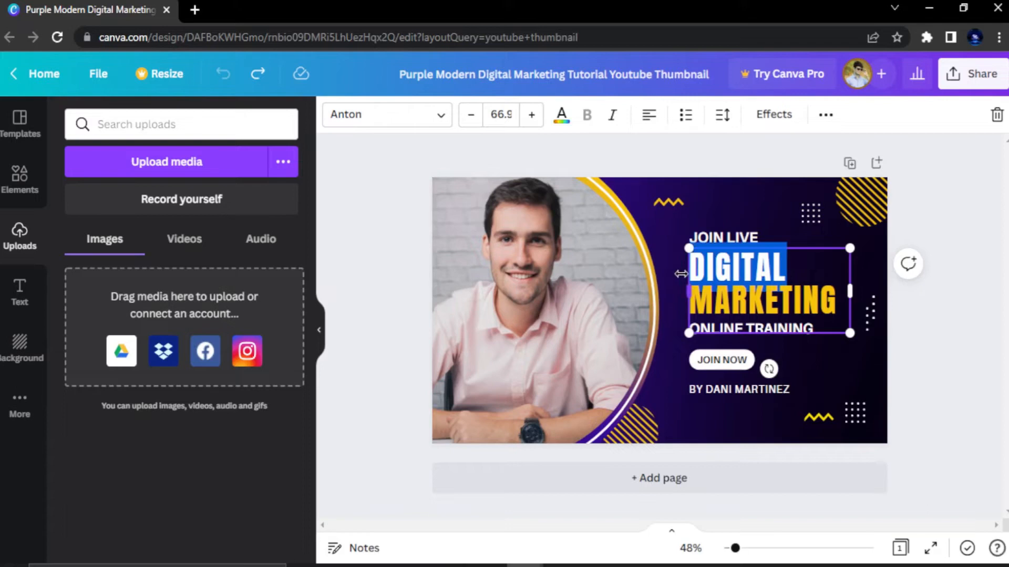
{"action": "type", "text": "YOUTUBR"}
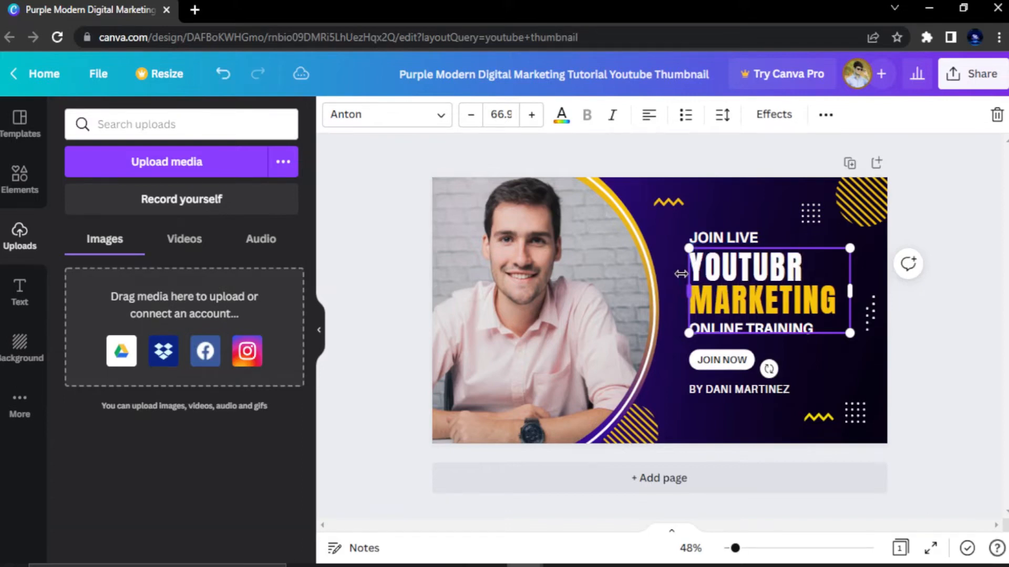
{"action": "key", "text": "BackSpace"}
{"action": "type", "text": "E"}
- Replace the yellow headline word "MARKETING" with "MASTERTECH A TO Z"
{"action": "left_click", "coordinate": [833, 304]}
{"action": "left_click_drag", "start_coordinate": [835, 303], "coordinate": [689, 302]}
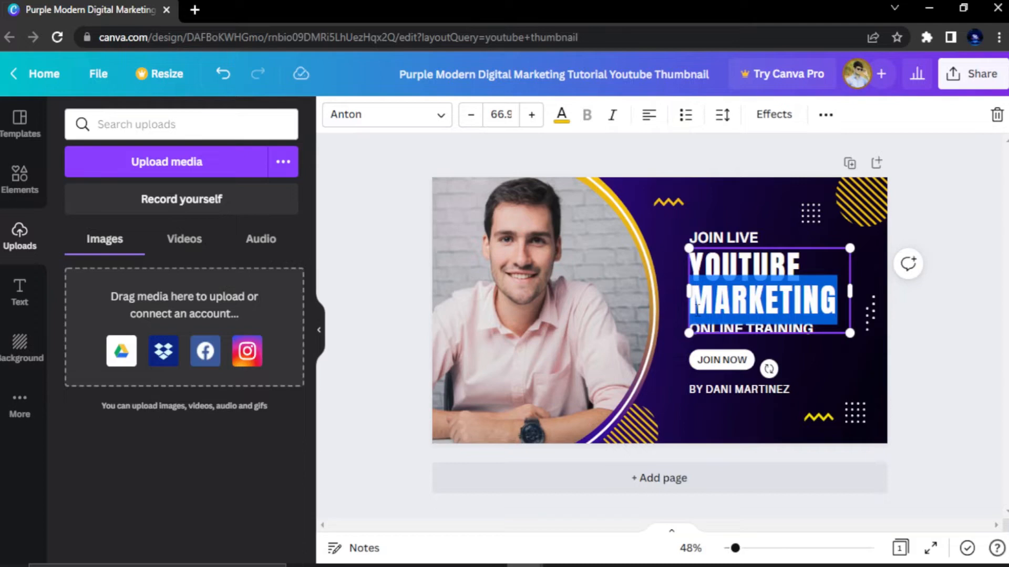
{"action": "type", "text": "MASTER"}
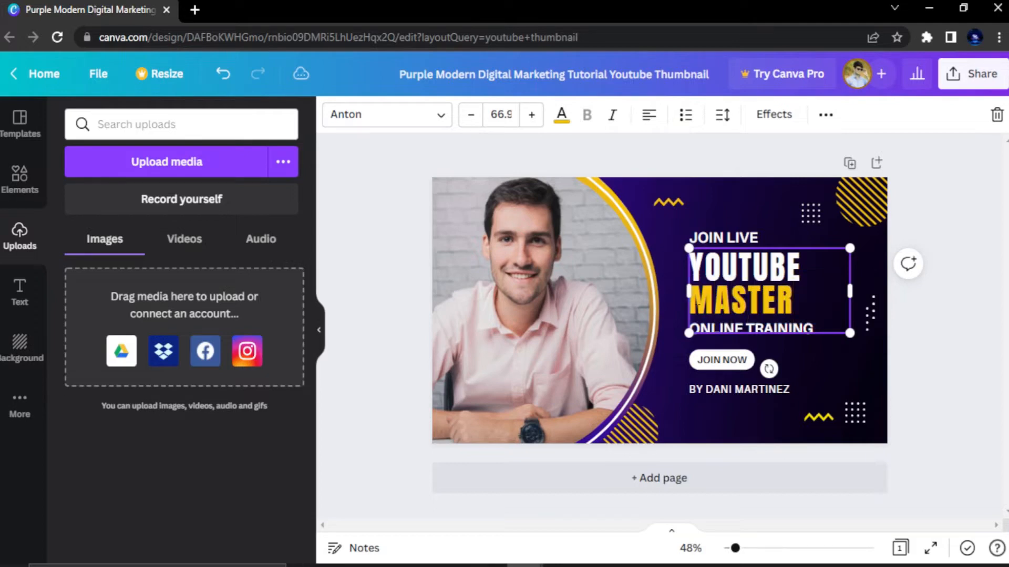
{"action": "type", "text": "TE"}
{"action": "type", "text": "CH"}
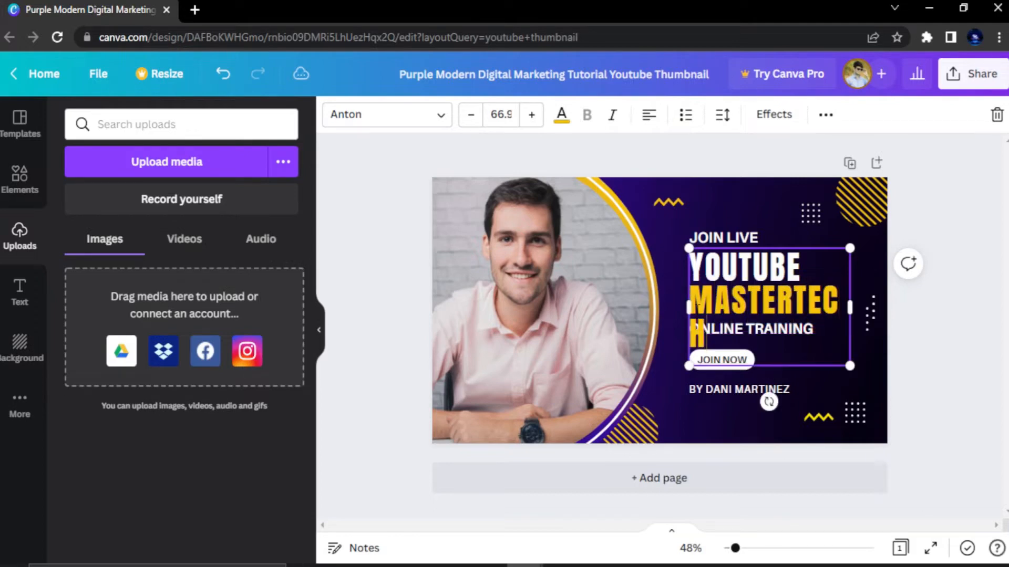
{"action": "type", "text": " A TO"}
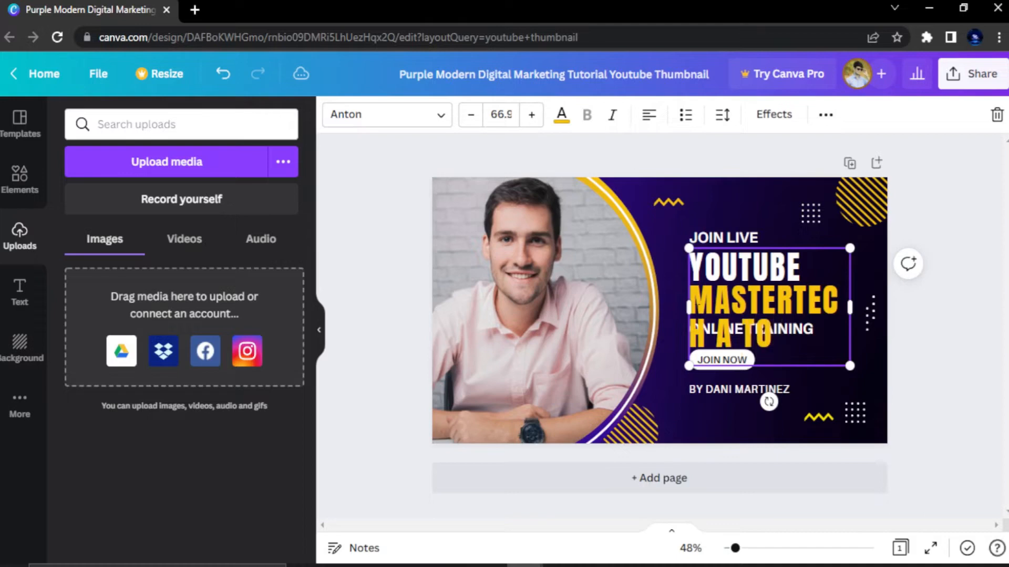
{"action": "type", "text": " Z"}
- Reduce the font size of "MASTERTECH A TO Z" in the headline to 41.9 so it fits on one line
{"action": "left_click_drag", "start_coordinate": [698, 307], "coordinate": [797, 344]}
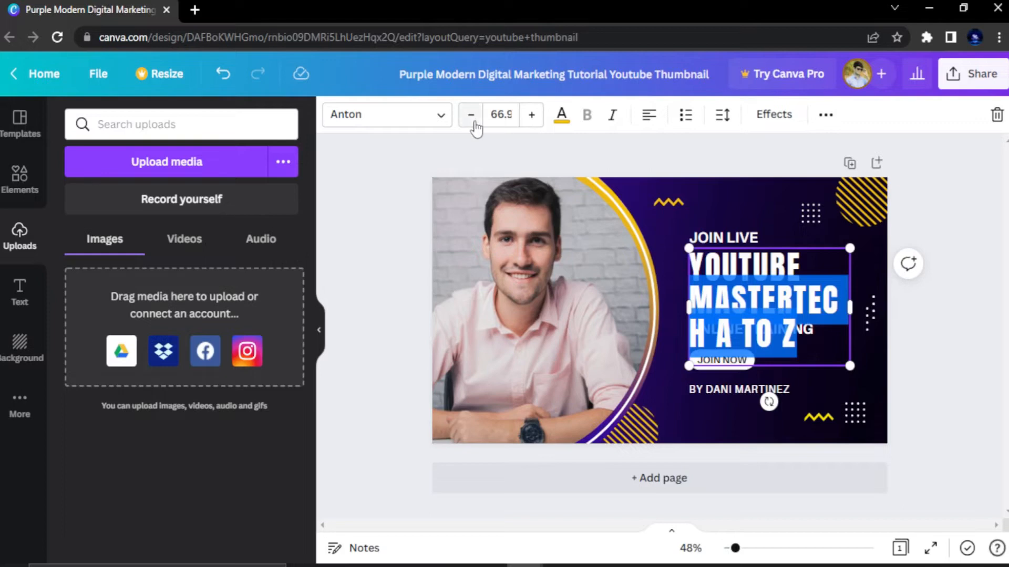
{"action": "left_click", "coordinate": [471, 116]}
{"action": "left_click", "coordinate": [471, 118]}
{"action": "left_click", "coordinate": [471, 118]}
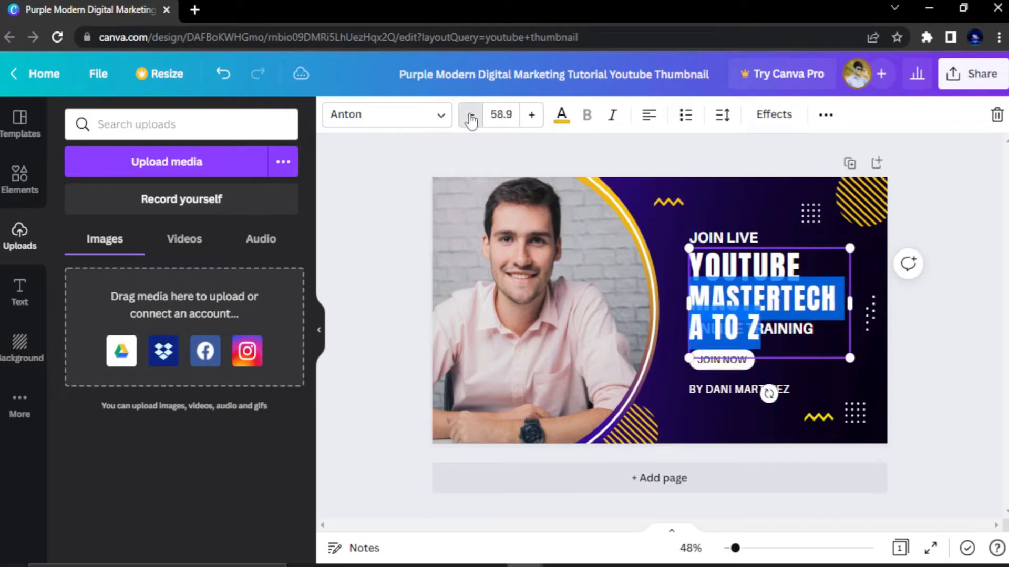
{"action": "left_click", "coordinate": [471, 118]}
{"action": "left_click", "coordinate": [470, 118]}
{"action": "left_click", "coordinate": [471, 118]}
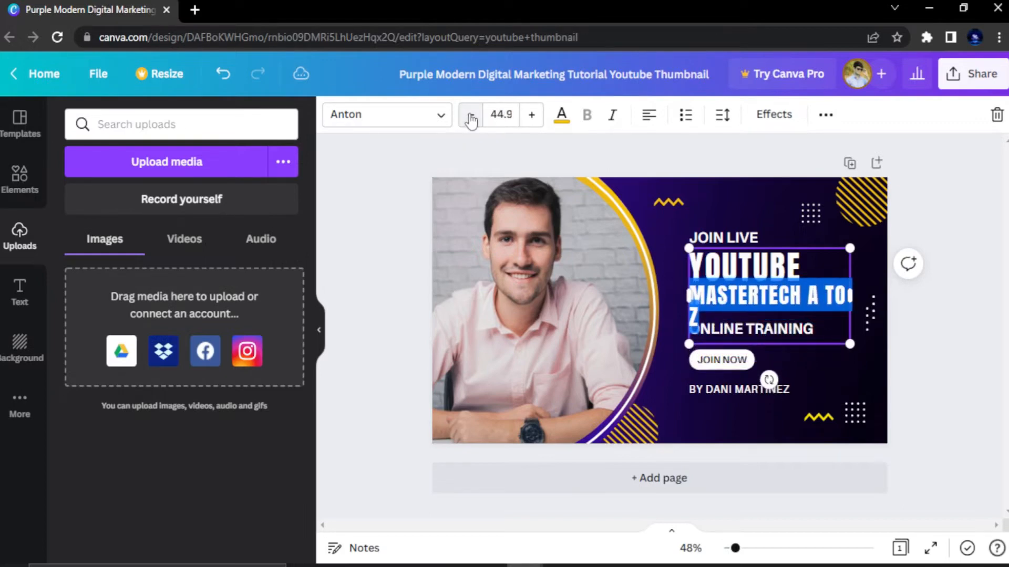
{"action": "left_click", "coordinate": [471, 118]}
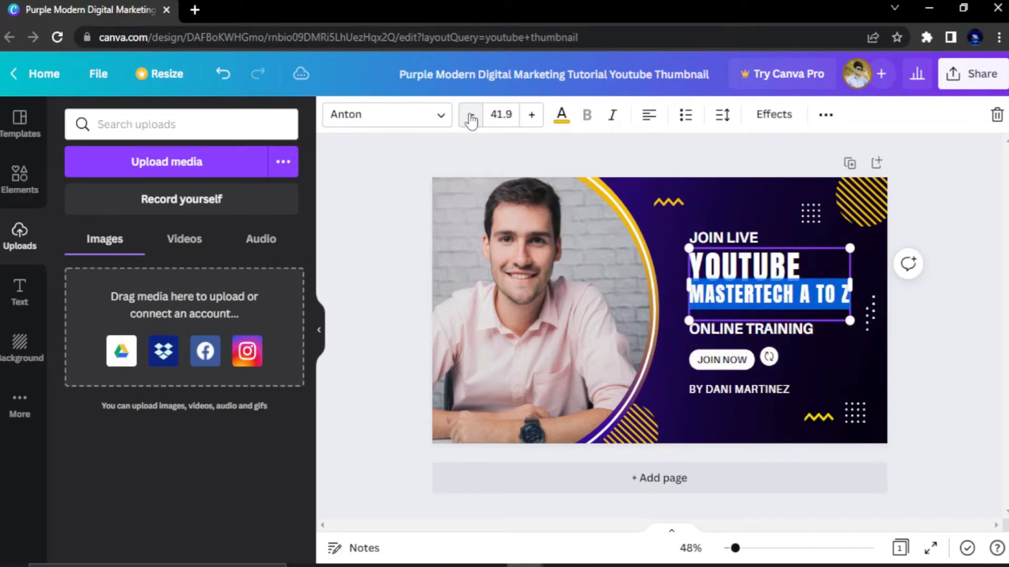
- Reduce the font size of the headline word "YOUTUBE" to 56.9
{"action": "left_click", "coordinate": [817, 301]}
{"action": "left_click", "coordinate": [766, 274]}
{"action": "left_click_drag", "start_coordinate": [802, 274], "coordinate": [695, 273]}
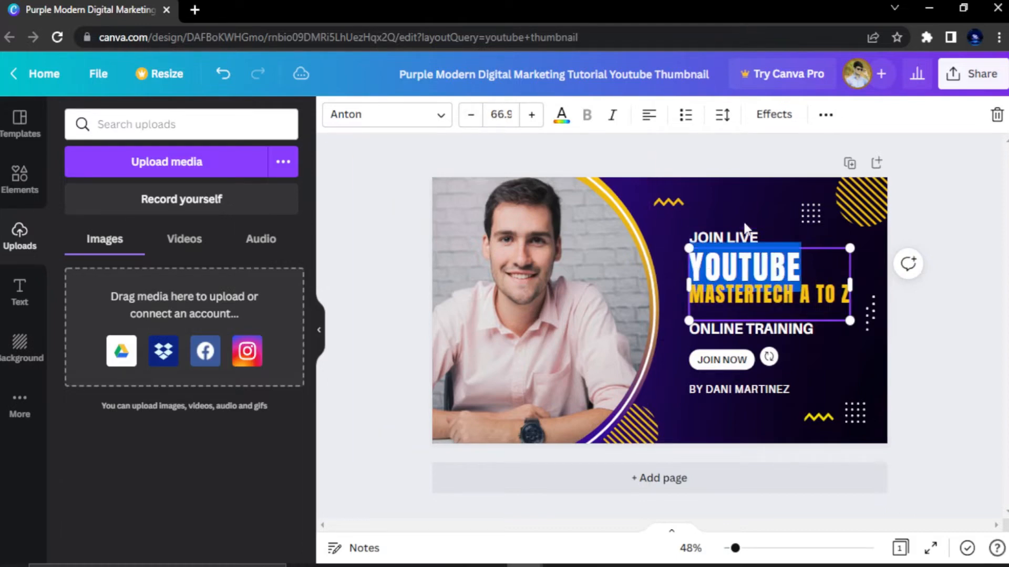
{"action": "left_click", "coordinate": [470, 118]}
{"action": "left_click", "coordinate": [469, 119]}
{"action": "left_click", "coordinate": [470, 119]}
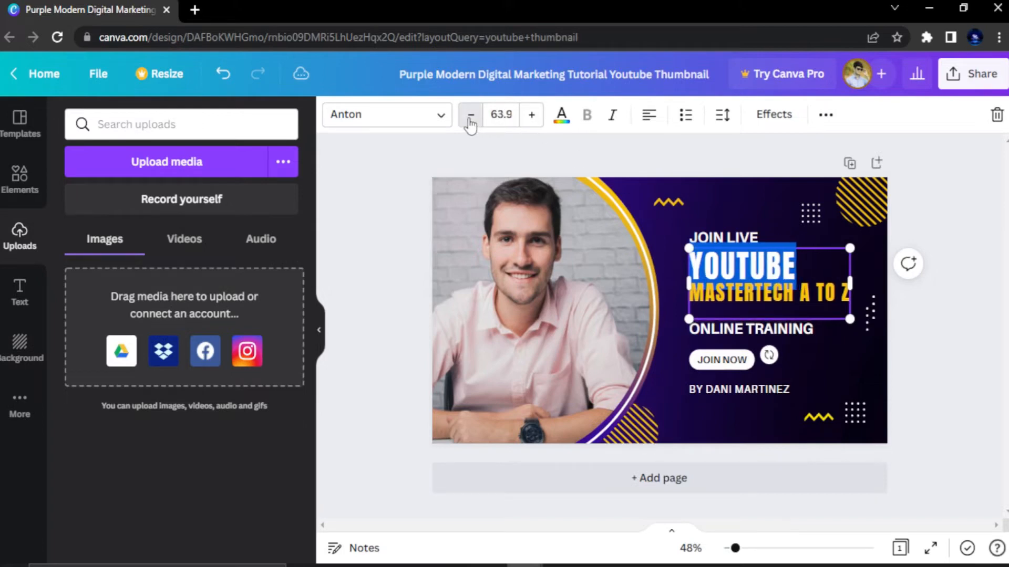
{"action": "left_click", "coordinate": [470, 121]}
{"action": "left_click", "coordinate": [469, 121]}
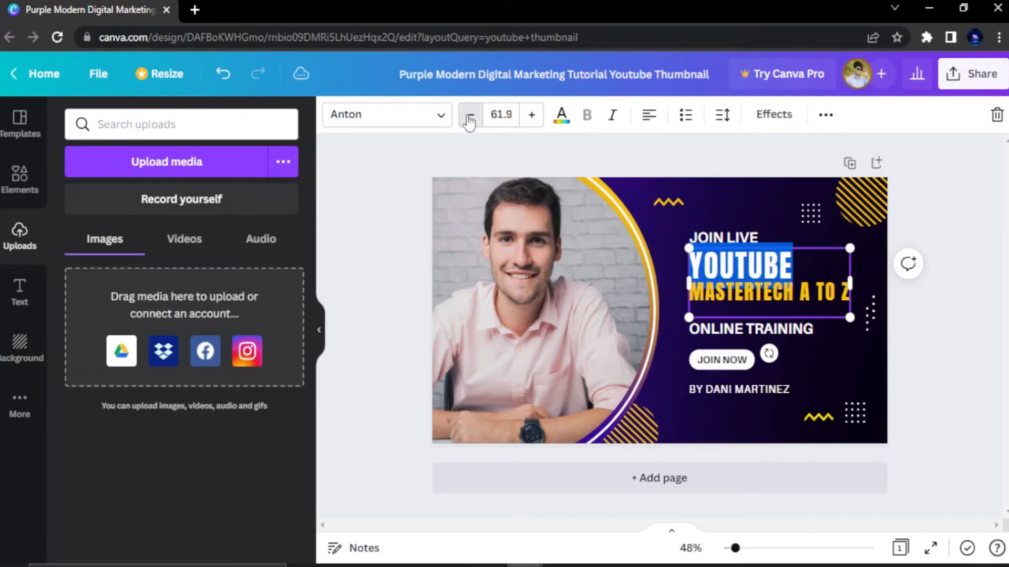
{"action": "left_click", "coordinate": [470, 120]}
{"action": "left_click", "coordinate": [469, 119]}
{"action": "left_click", "coordinate": [469, 120]}
{"action": "left_click", "coordinate": [470, 120]}
{"action": "left_click", "coordinate": [469, 119]}
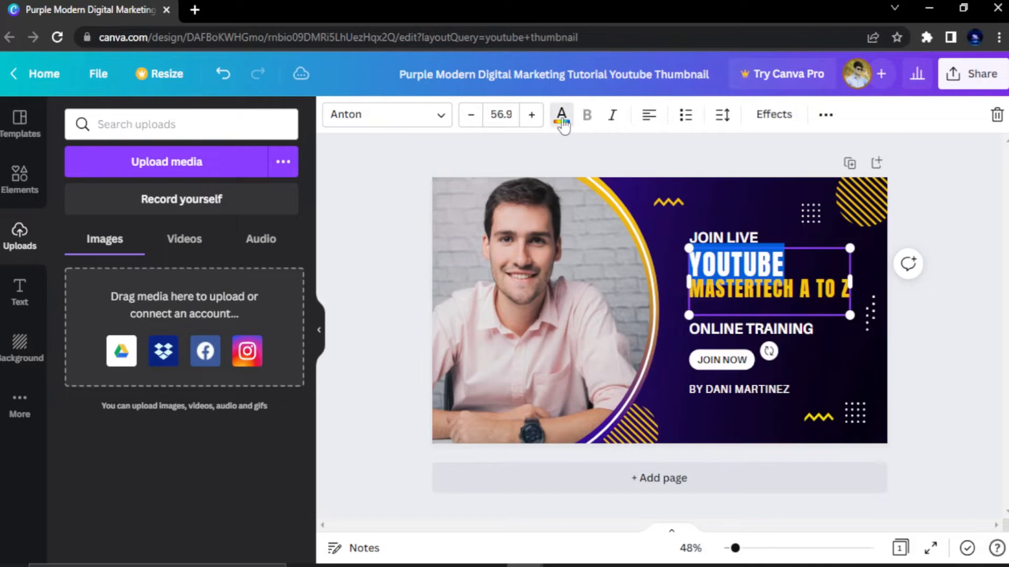
- Try golden yellow and the brighter document purple as text colours for the headline word "YOUTUBE"
{"action": "left_click", "coordinate": [561, 120]}
{"action": "left_click", "coordinate": [250, 206]}
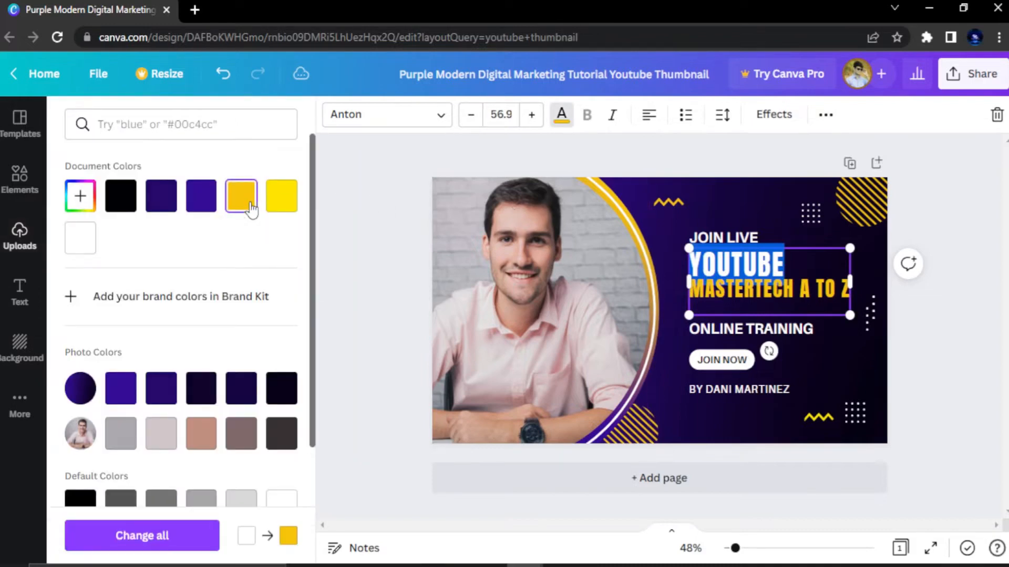
{"action": "left_click", "coordinate": [201, 202]}
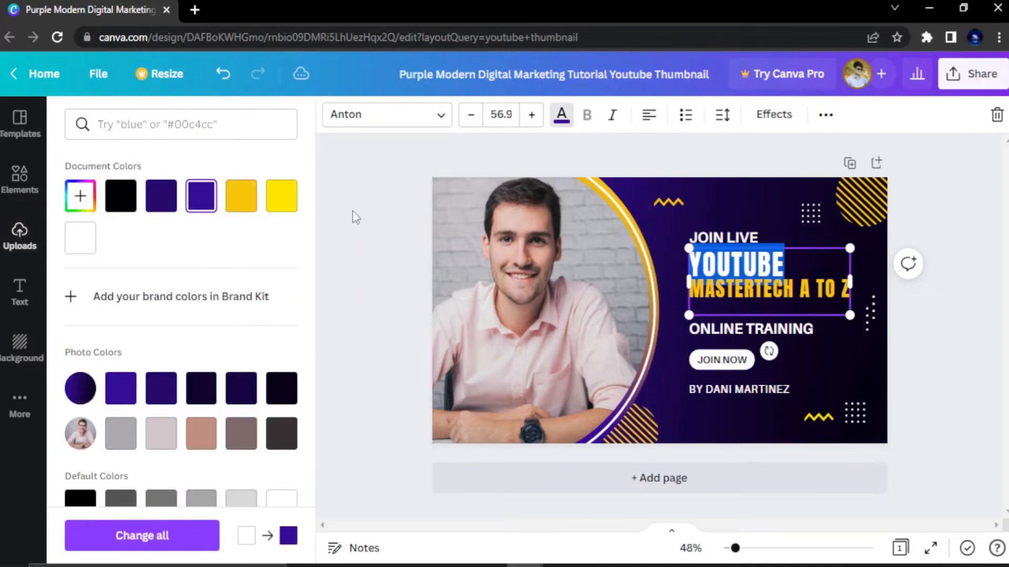
{"action": "key", "text": "Escape"}
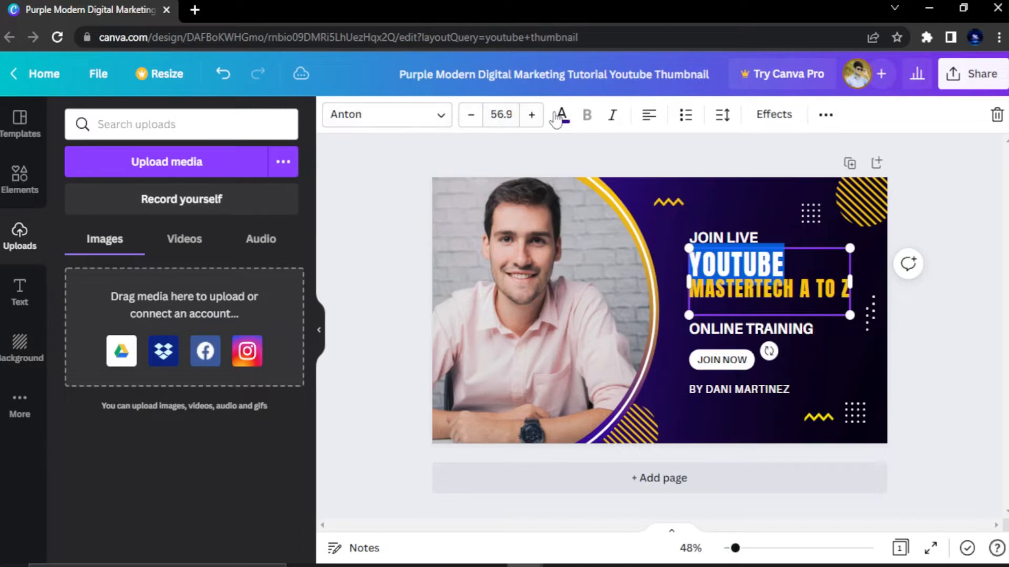
{"action": "left_click", "coordinate": [639, 211]}
{"action": "left_click", "coordinate": [727, 259]}
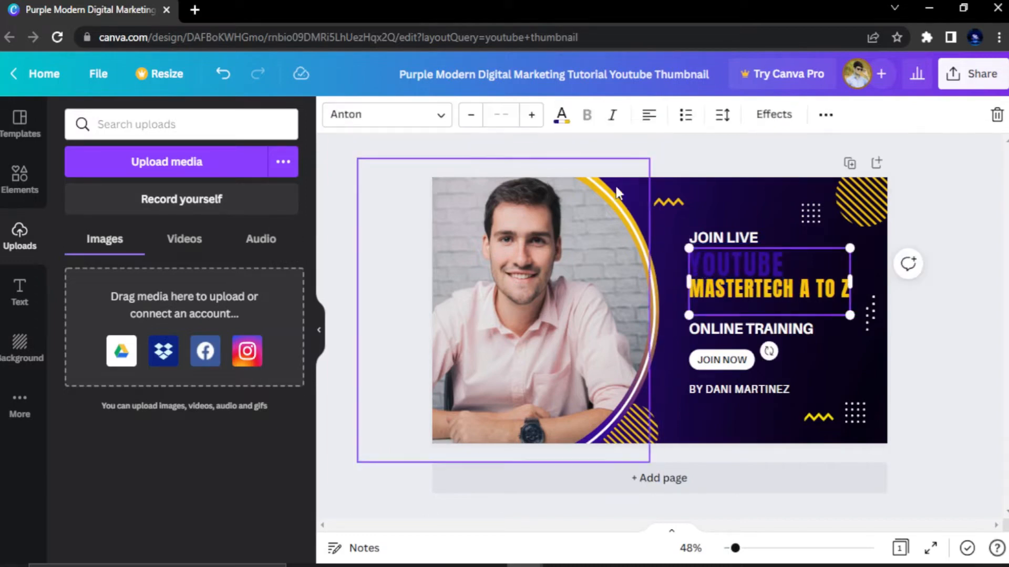
- Recolour both lines of the headline, trying golden yellow first and settling on the light greyish pink photo colour
{"action": "left_click", "coordinate": [561, 114]}
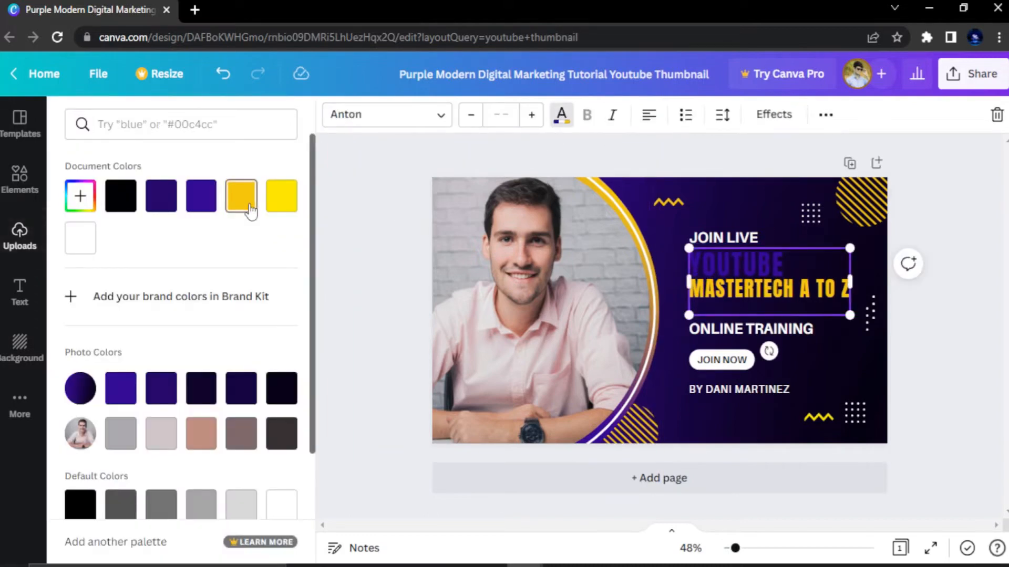
{"action": "left_click", "coordinate": [250, 209]}
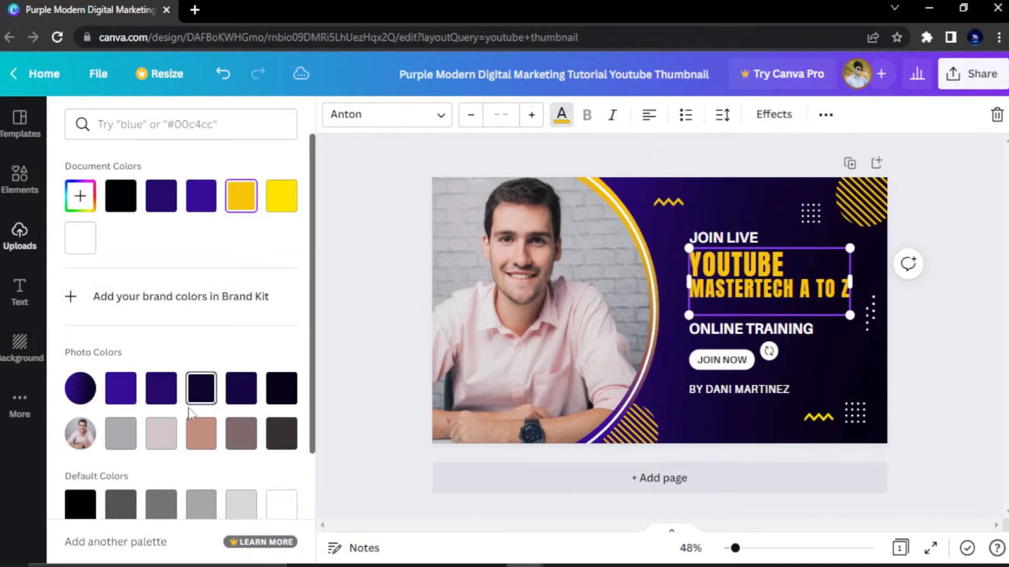
{"action": "left_click", "coordinate": [162, 435]}
{"action": "left_click", "coordinate": [409, 204]}
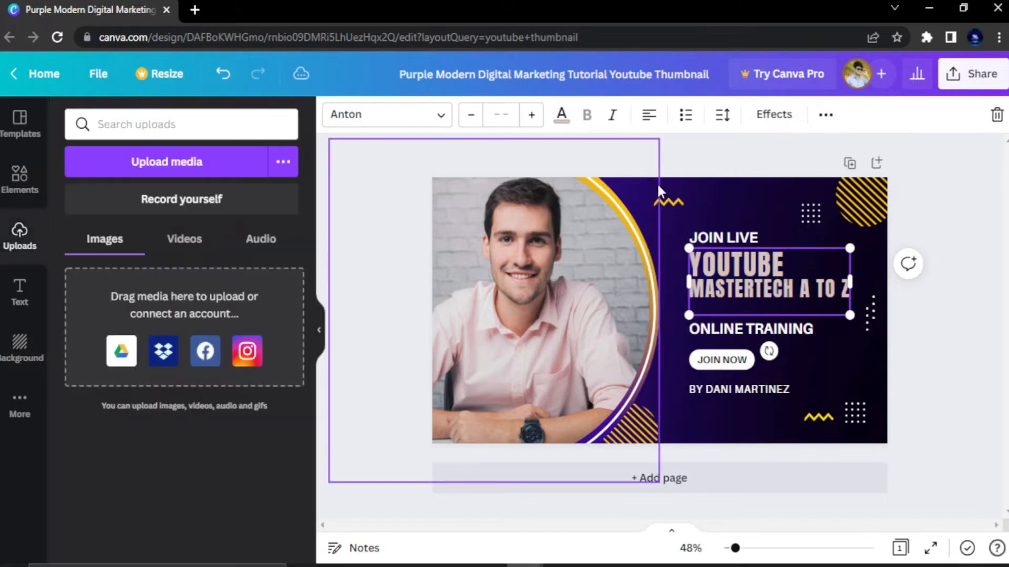
{"action": "left_click", "coordinate": [658, 188]}
{"action": "left_click", "coordinate": [723, 280]}
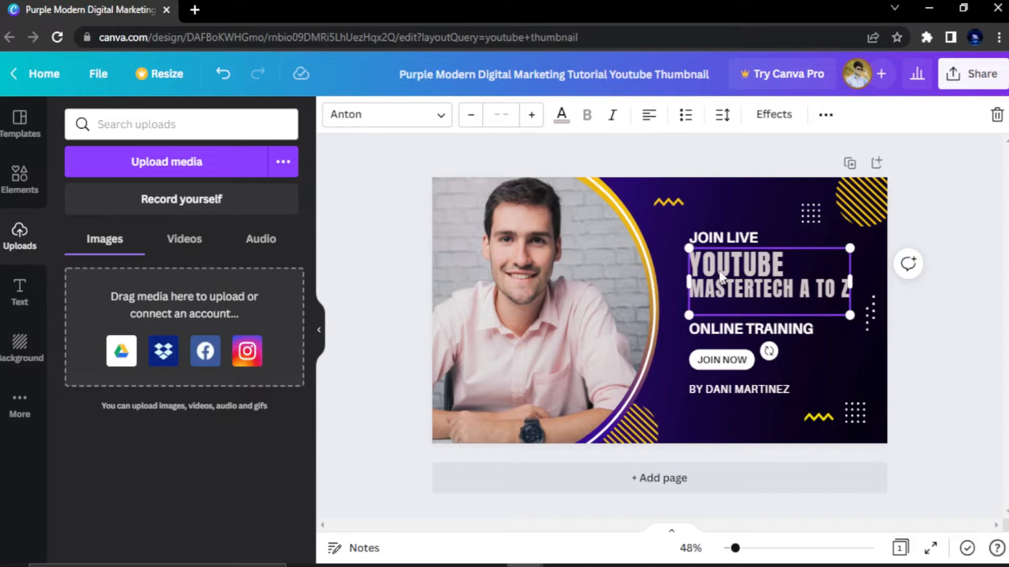
- Colour only the headline word "YOUTUBE" golden yellow using the document colours
{"action": "double_click", "coordinate": [723, 278]}
{"action": "left_click", "coordinate": [561, 115]}
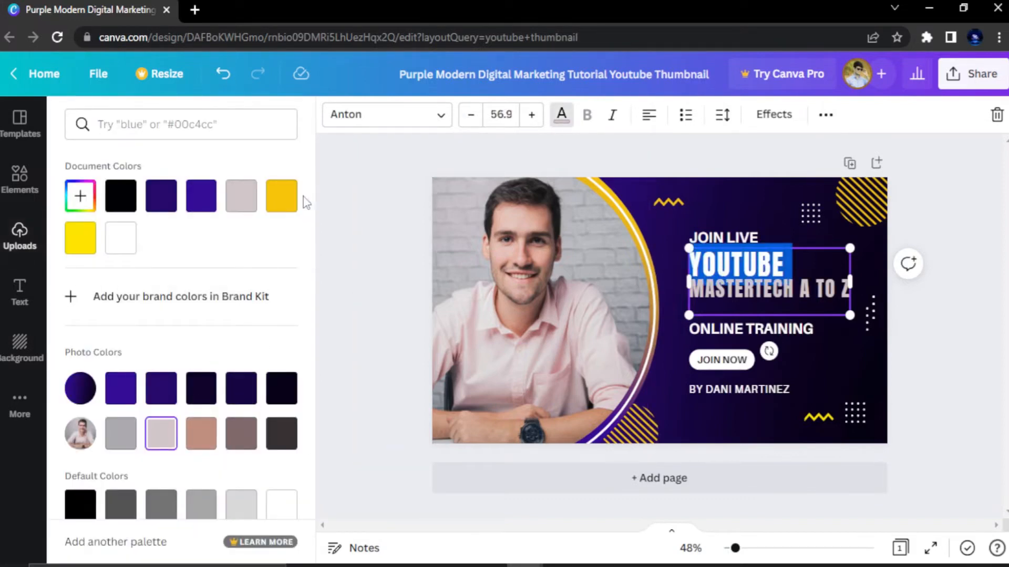
{"action": "left_click", "coordinate": [282, 195]}
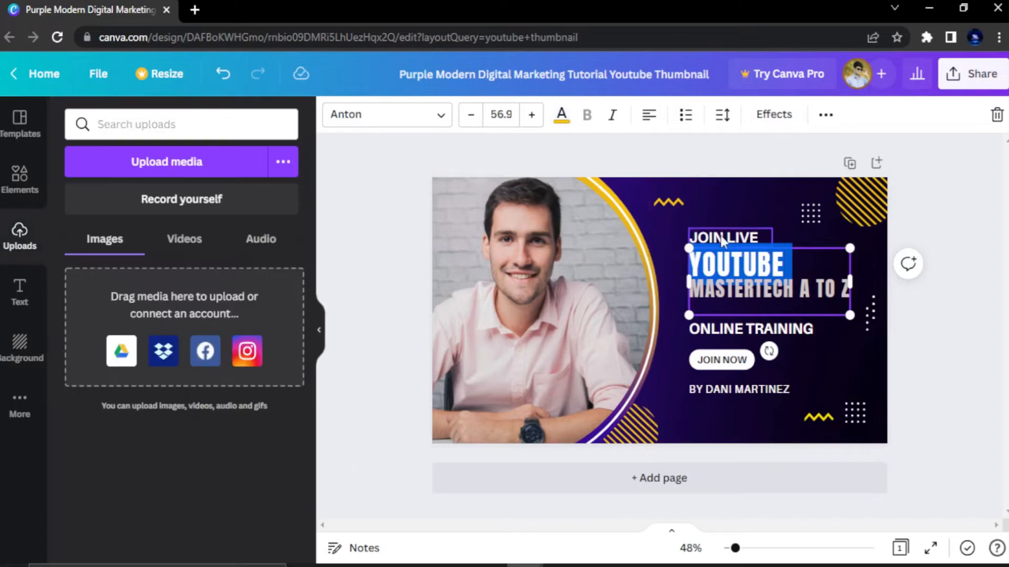
{"action": "left_click", "coordinate": [723, 240]}
{"action": "left_click", "coordinate": [762, 269]}
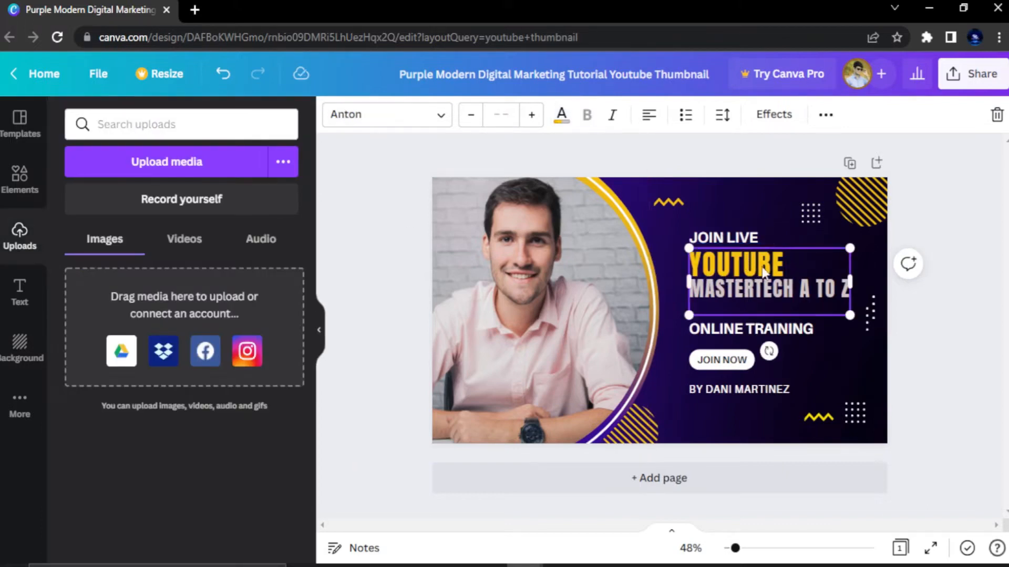
{"action": "left_click_drag", "start_coordinate": [779, 270], "coordinate": [721, 269]}
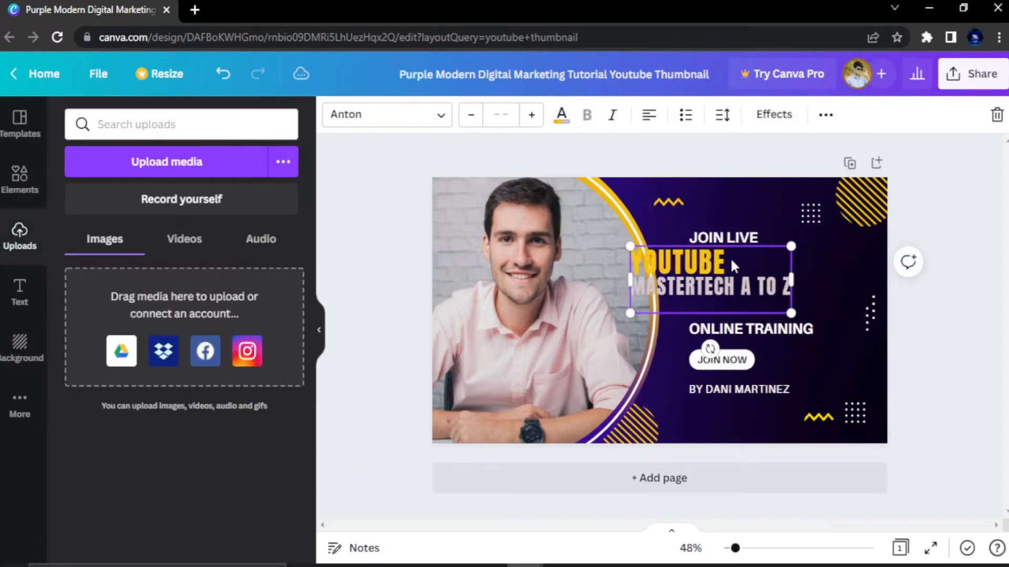
{"action": "key", "text": "ctrl+z"}
{"action": "key", "text": "ctrl+z"}
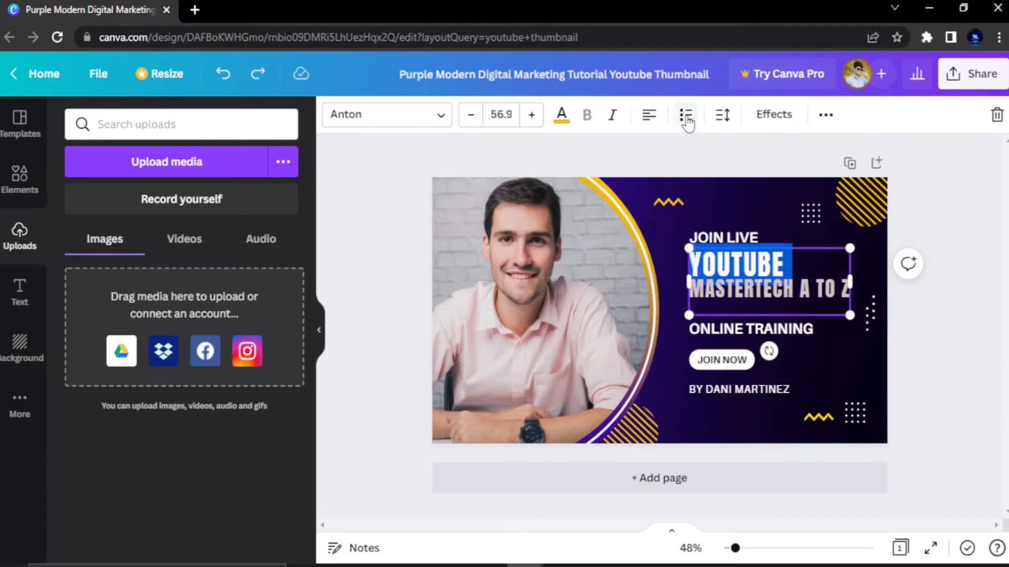
- Centre-align the word "YOUTUBE" above "MASTERTECH A TO Z" in the headline
{"action": "left_click", "coordinate": [650, 116]}
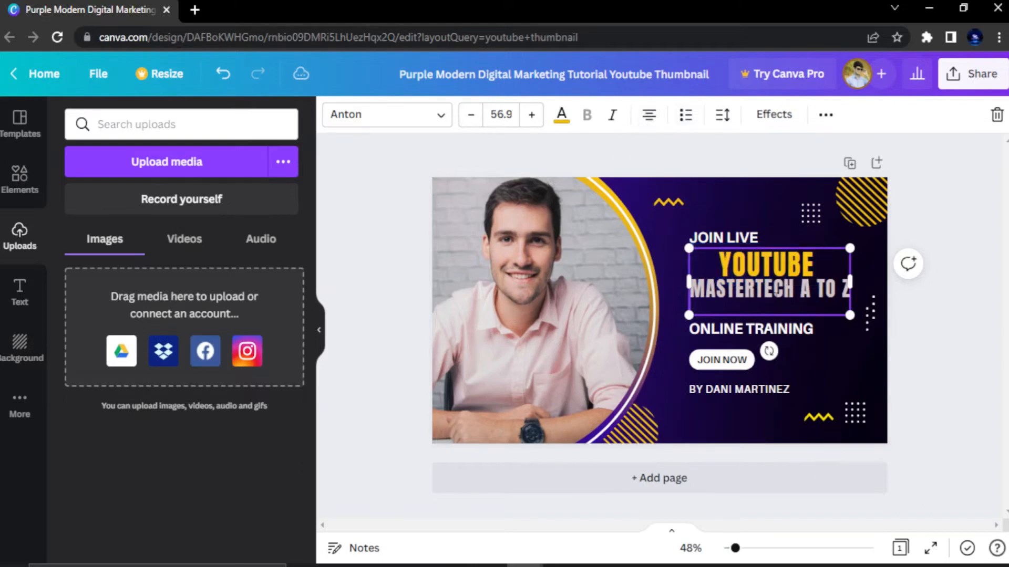
- Replace the small "JOIN LIVE" text above the headline with "CANVA TUTORIAL"
{"action": "left_click", "coordinate": [751, 239]}
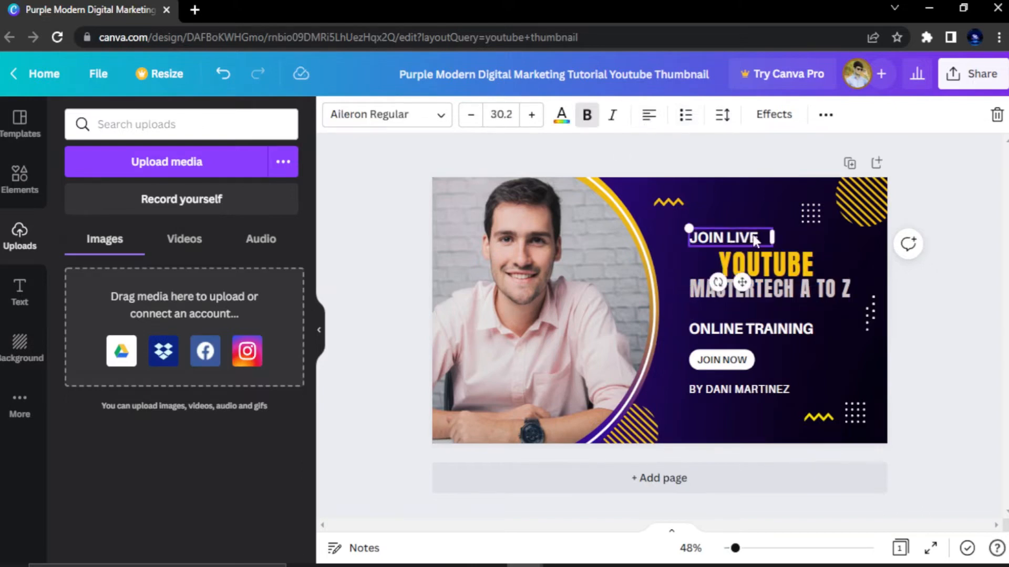
{"action": "left_click", "coordinate": [754, 239]}
{"action": "left_click_drag", "start_coordinate": [759, 239], "coordinate": [691, 236]}
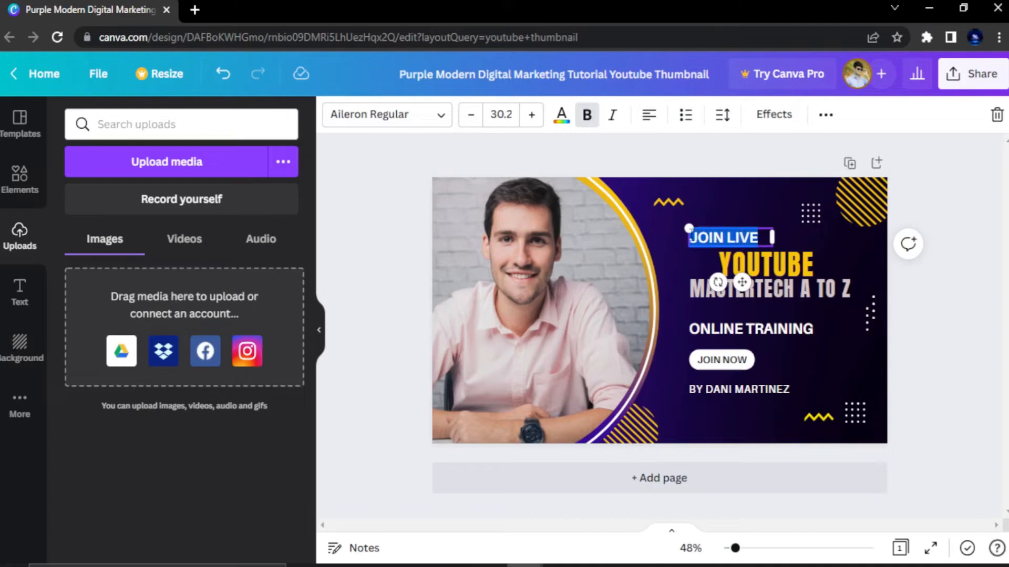
{"action": "type", "text": "CANVA T"}
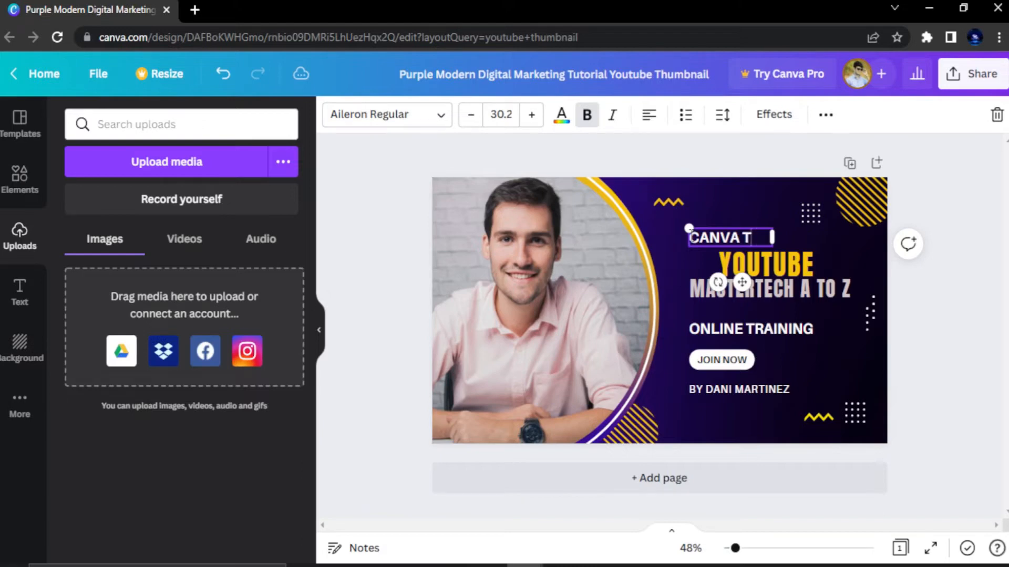
{"action": "type", "text": "UTO"}
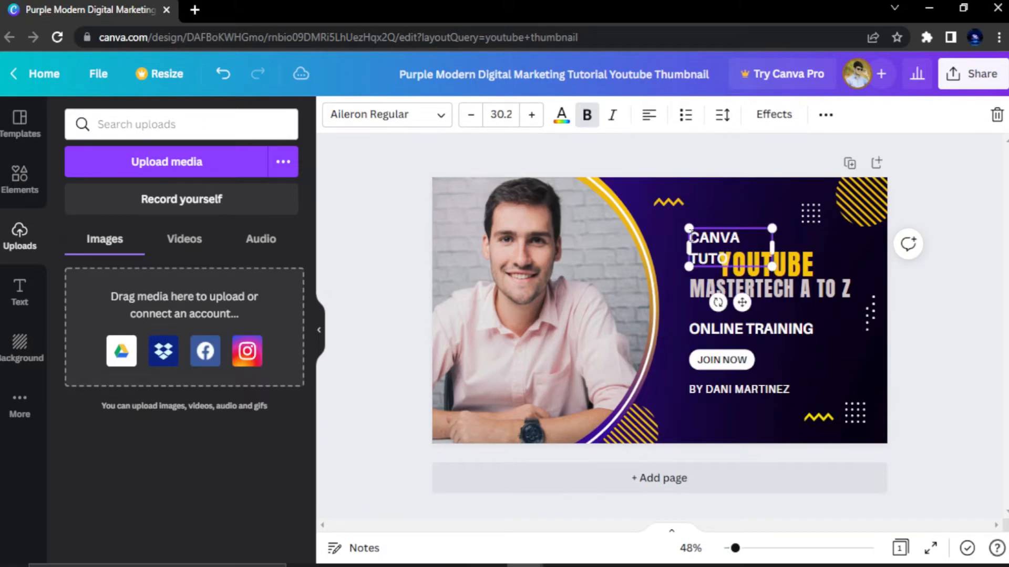
{"action": "type", "text": "RIAL"}
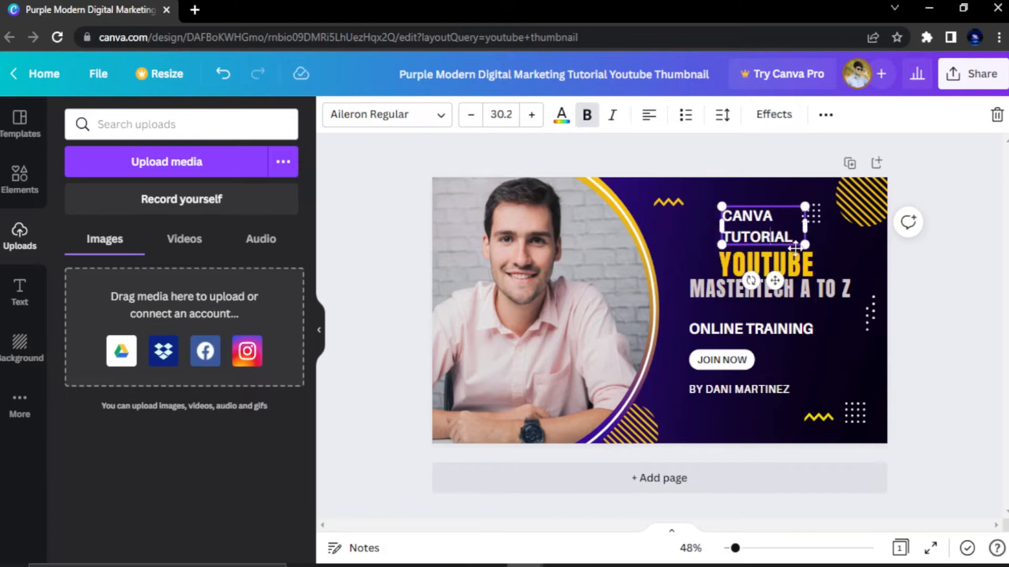
- Position the "CANVA TUTORIAL" text above "YOUTUBE" and widen its box so the text fits on one line
{"action": "left_click_drag", "start_coordinate": [791, 253], "coordinate": [790, 248]}
{"action": "left_click", "coordinate": [786, 220]}
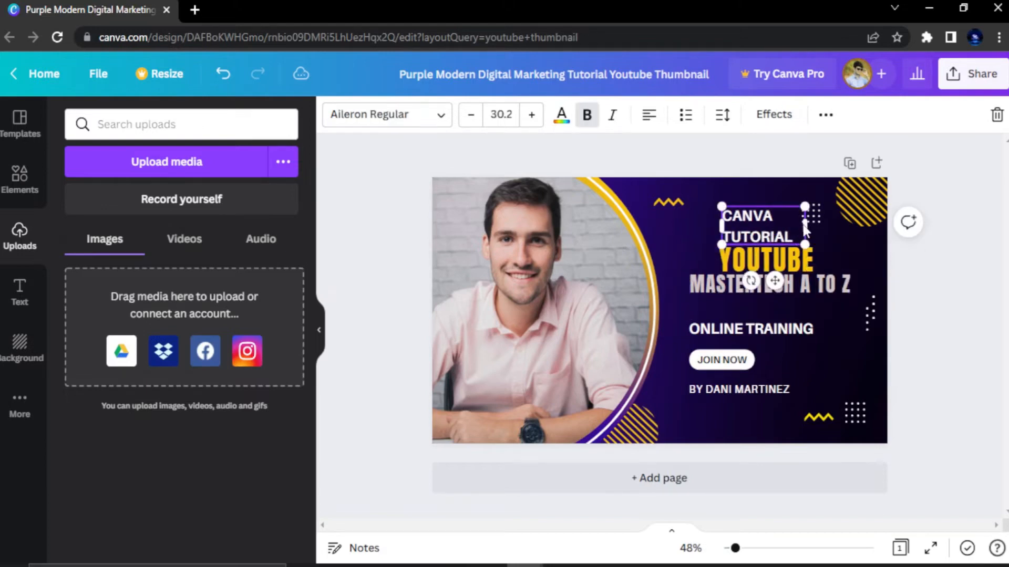
{"action": "left_click_drag", "start_coordinate": [807, 223], "coordinate": [787, 230]}
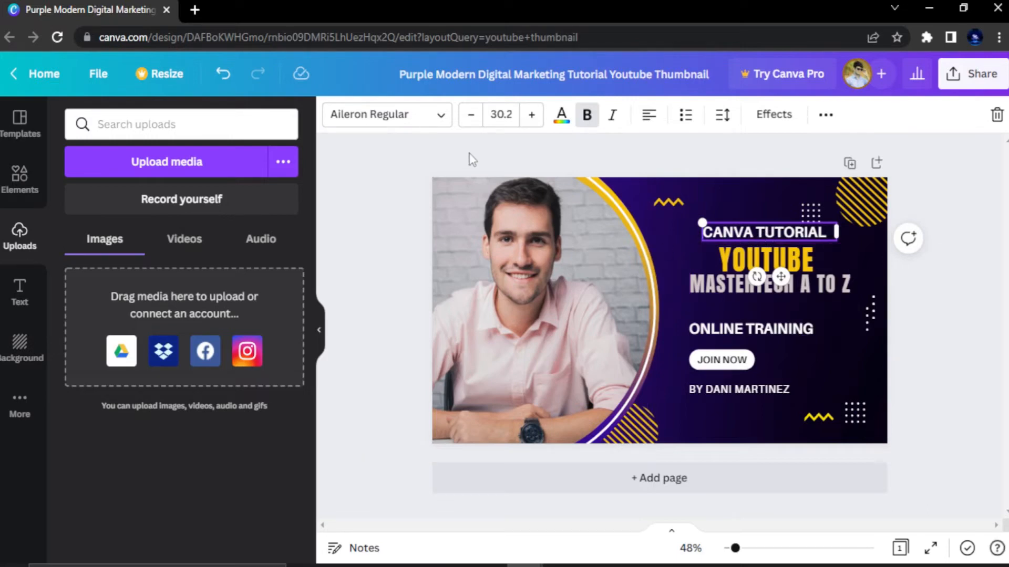
- Change the "CANVA TUTORIAL" font to Agrandir Grand Thin and widen its box to keep the text on one line
{"action": "left_click", "coordinate": [445, 122]}
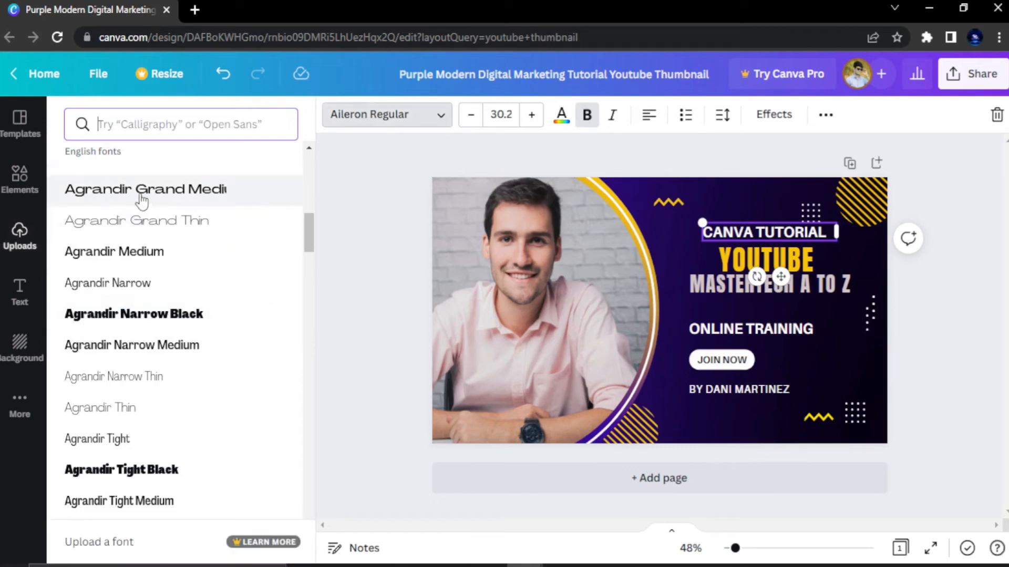
{"action": "left_click", "coordinate": [139, 221]}
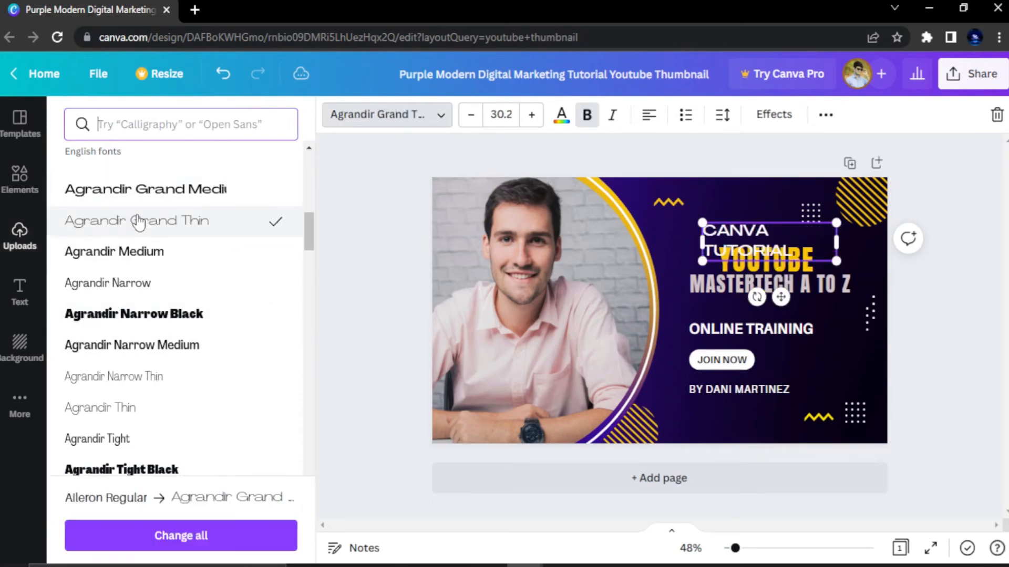
{"action": "left_click_drag", "start_coordinate": [836, 241], "coordinate": [804, 230]}
{"action": "left_click", "coordinate": [908, 242]}
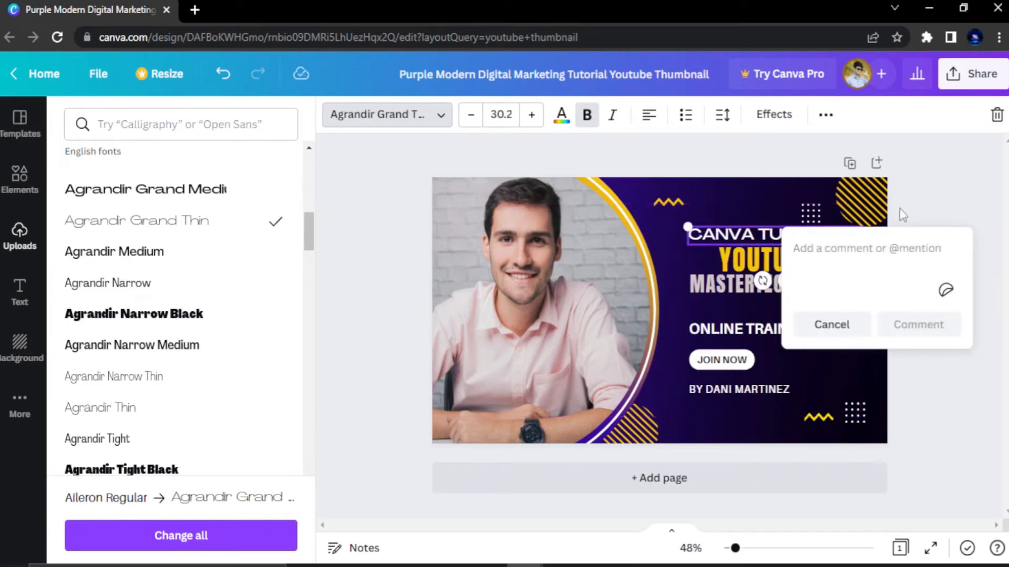
{"action": "left_click", "coordinate": [817, 326]}
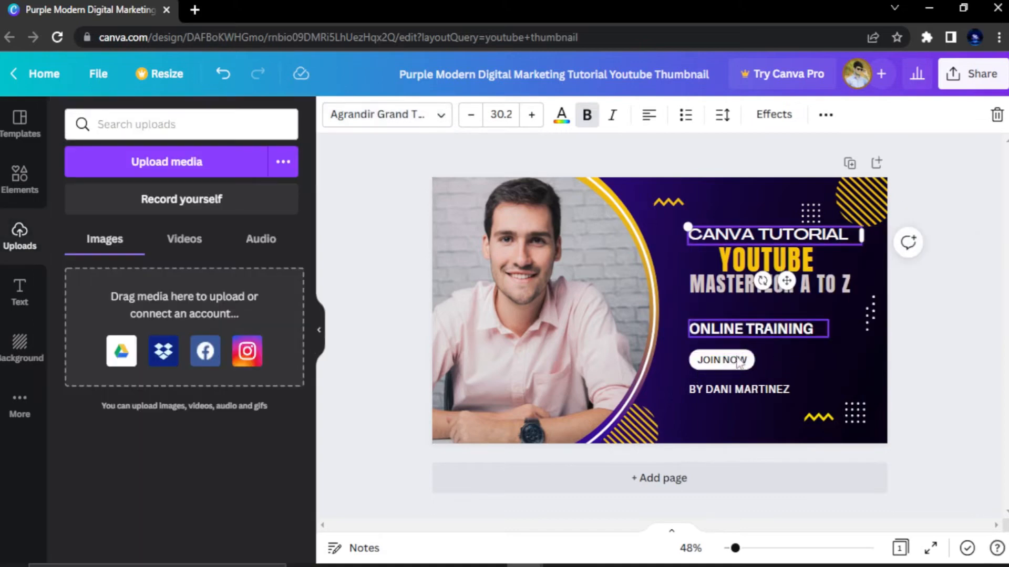
- Delete the presenter's byline below the "JOIN NOW" label
{"action": "left_click", "coordinate": [731, 390]}
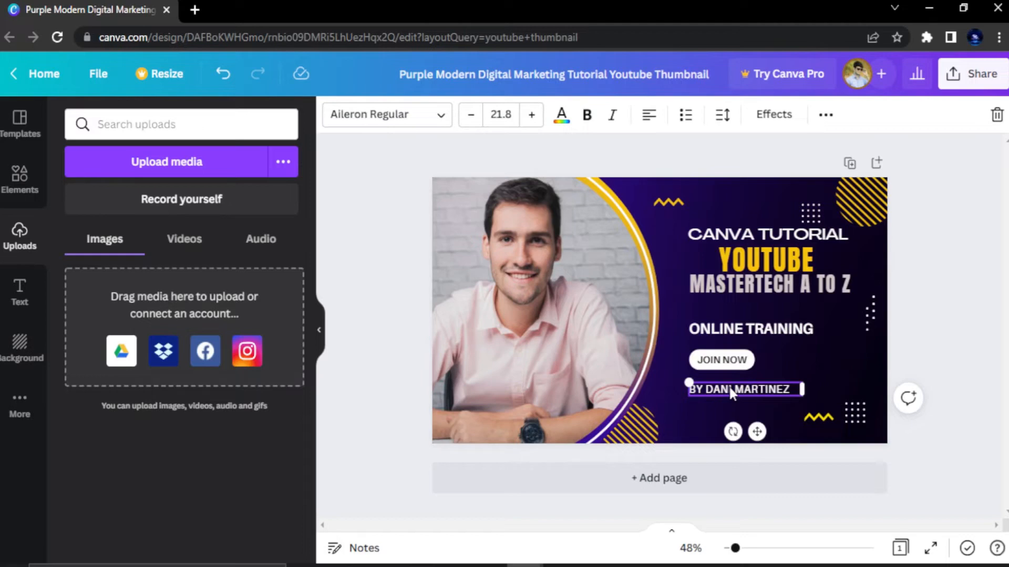
{"action": "key", "text": "Delete"}
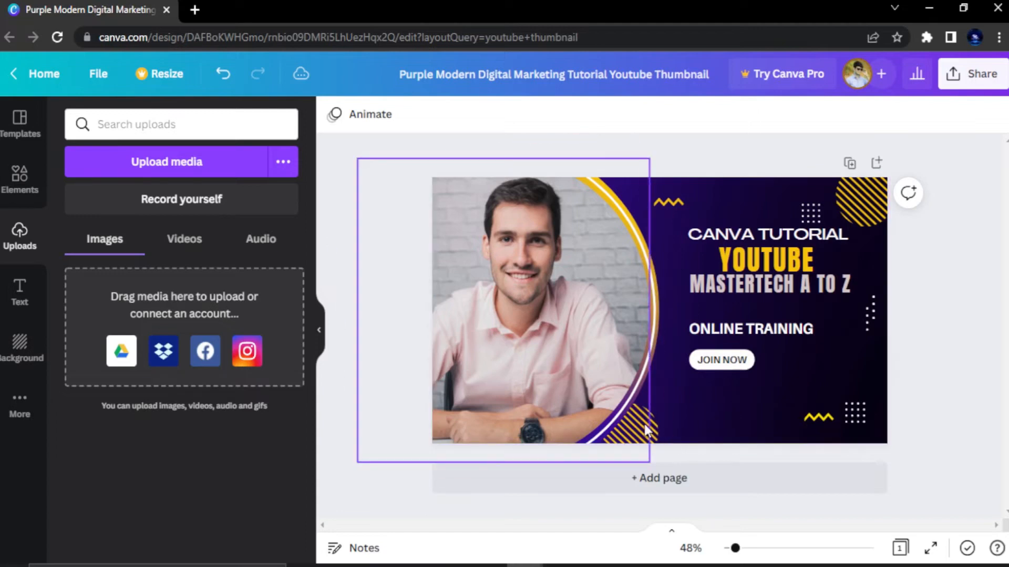
{"action": "left_click", "coordinate": [816, 418]}
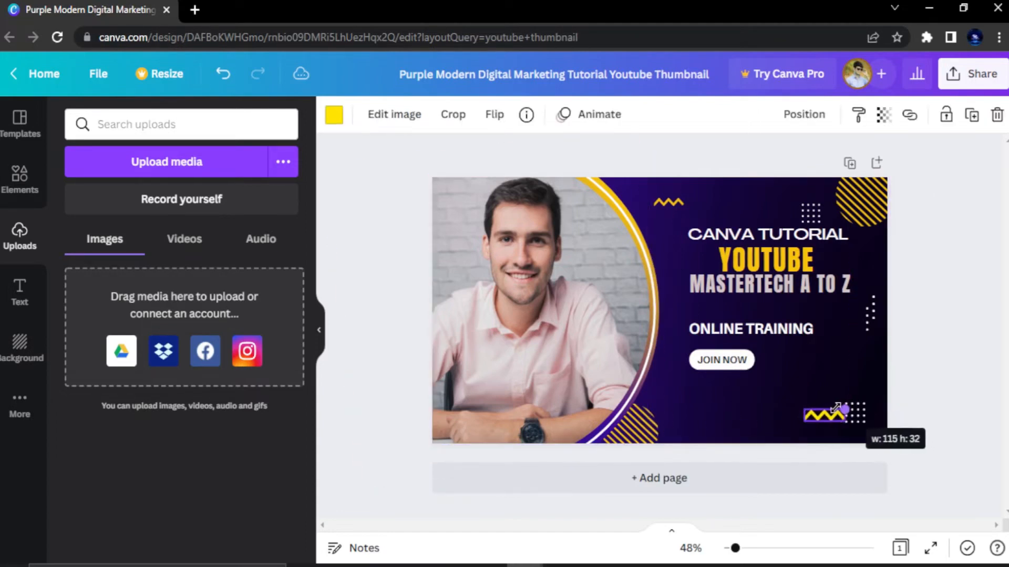
{"action": "left_click", "coordinate": [851, 419]}
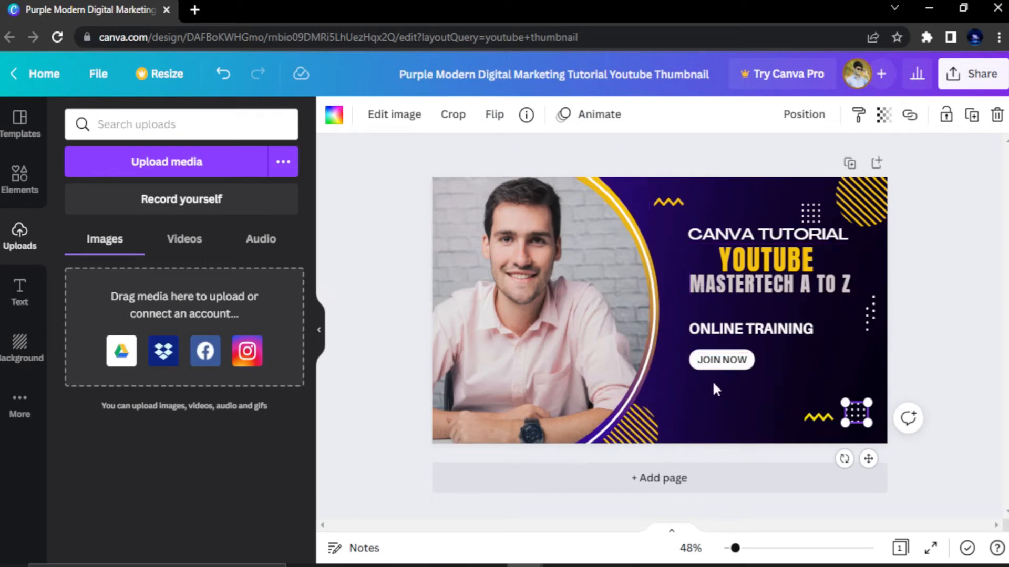
- Try light pinkish grey, grey, dark charcoal and bright violet as the solid colour for the design's background
{"action": "left_click", "coordinate": [754, 397]}
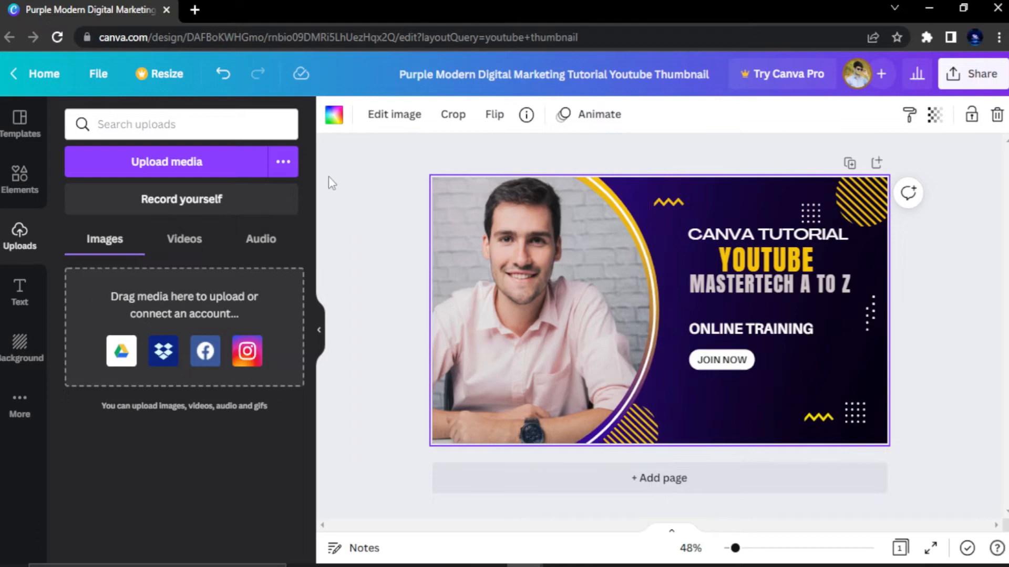
{"action": "left_click", "coordinate": [335, 117]}
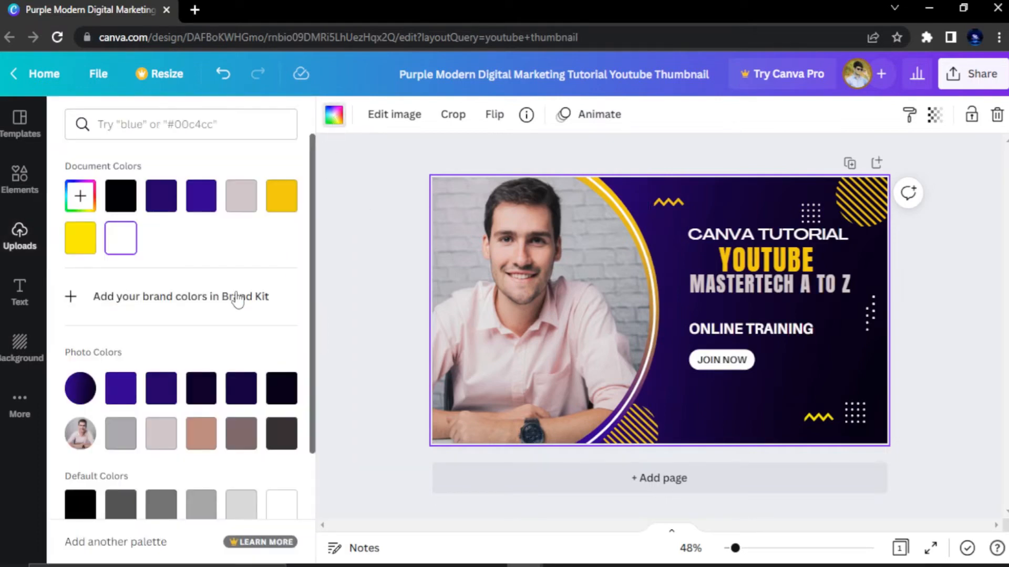
{"action": "scroll", "coordinate": [189, 300], "scroll_direction": "down", "scroll_amount": 3}
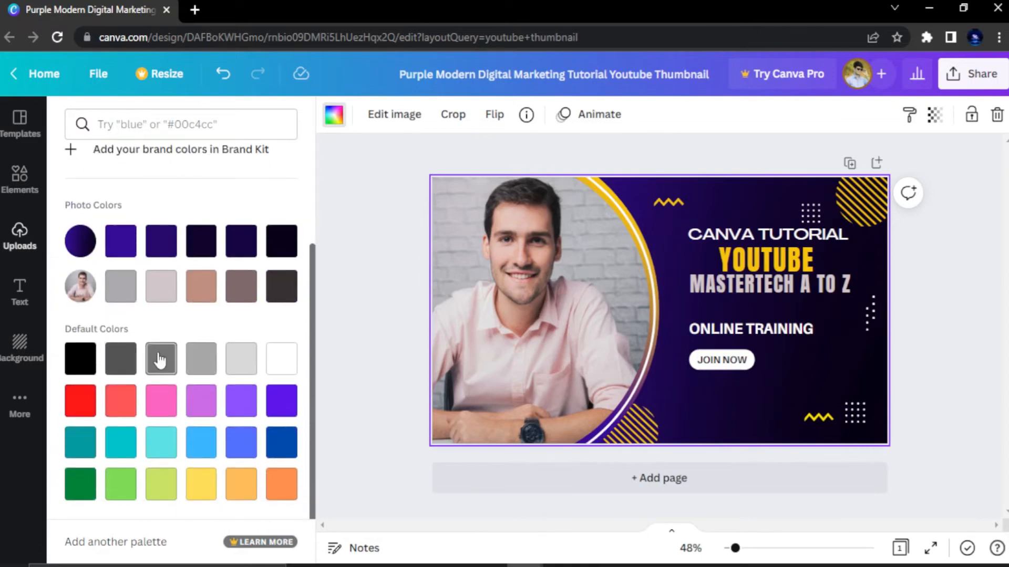
{"action": "left_click", "coordinate": [162, 286]}
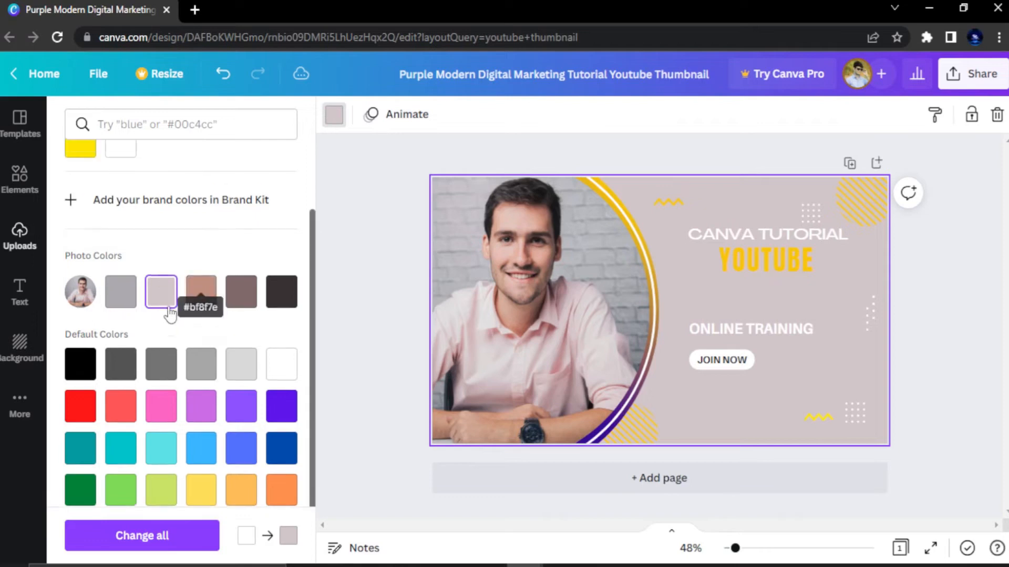
{"action": "left_click", "coordinate": [120, 351]}
{"action": "scroll", "coordinate": [176, 320], "scroll_direction": "down", "scroll_amount": 2}
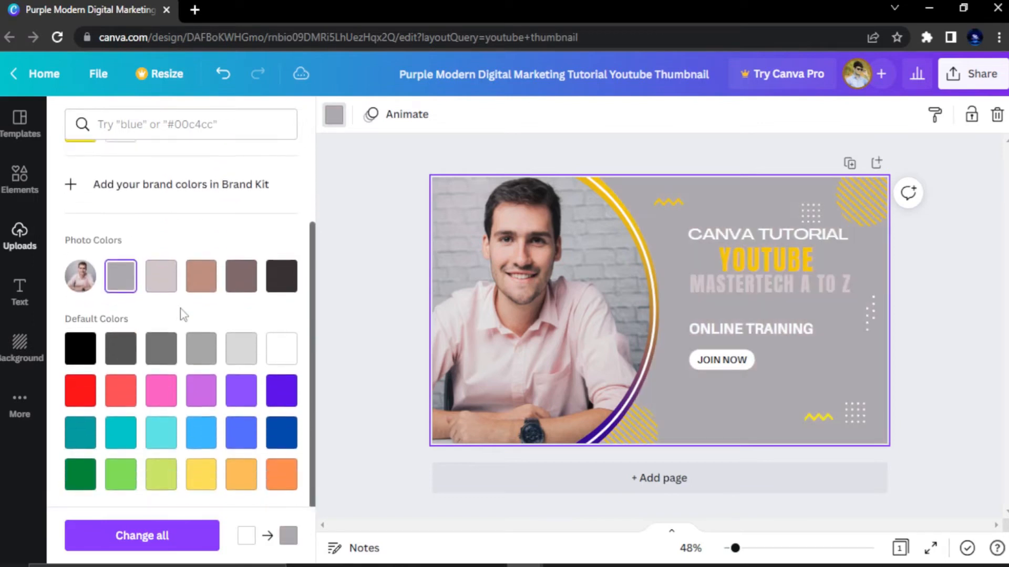
{"action": "scroll", "coordinate": [184, 330], "scroll_direction": "up", "scroll_amount": 2}
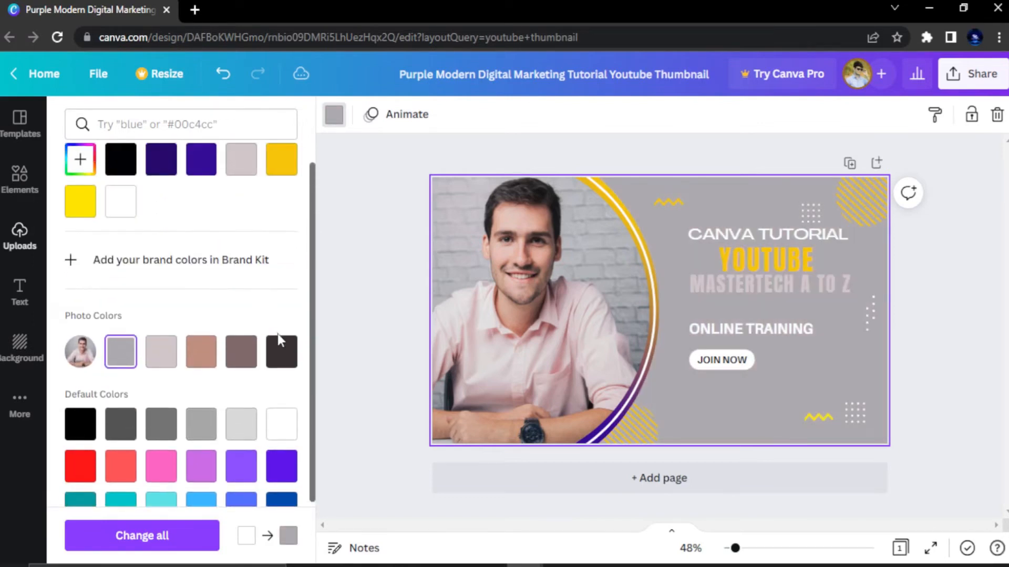
{"action": "left_click", "coordinate": [281, 351]}
{"action": "scroll", "coordinate": [221, 368], "scroll_direction": "down", "scroll_amount": 2}
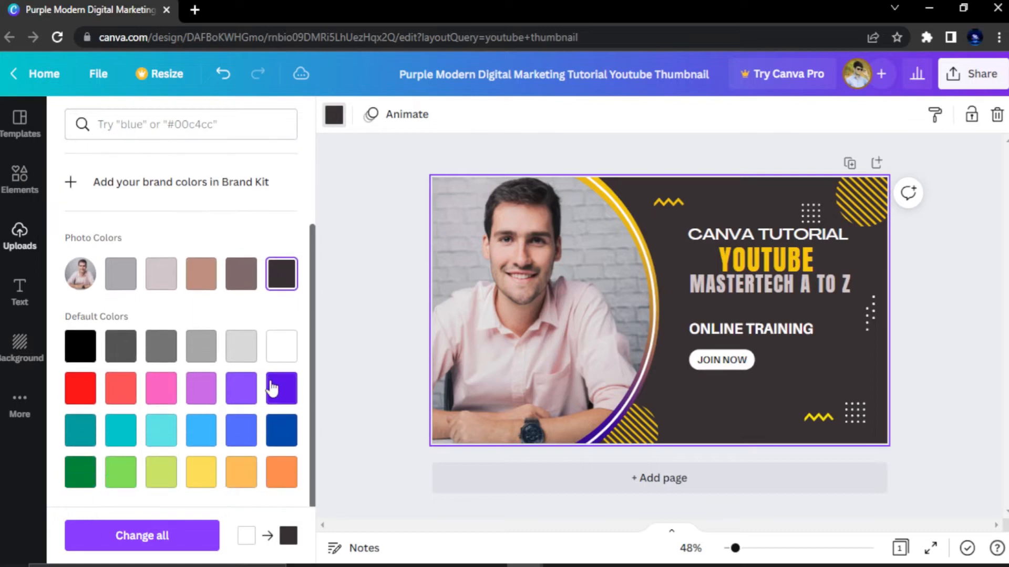
{"action": "left_click", "coordinate": [282, 389]}
{"action": "scroll", "coordinate": [184, 279], "scroll_direction": "up", "scroll_amount": 3}
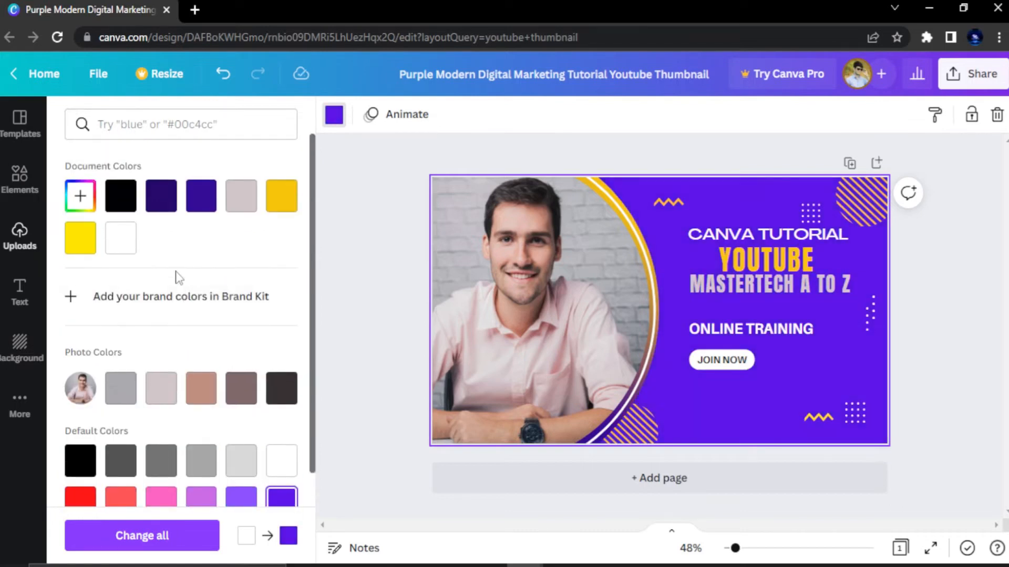
- Set the background to the darker of the two purple document colours
{"action": "left_click", "coordinate": [160, 199]}
{"action": "left_click", "coordinate": [201, 200]}
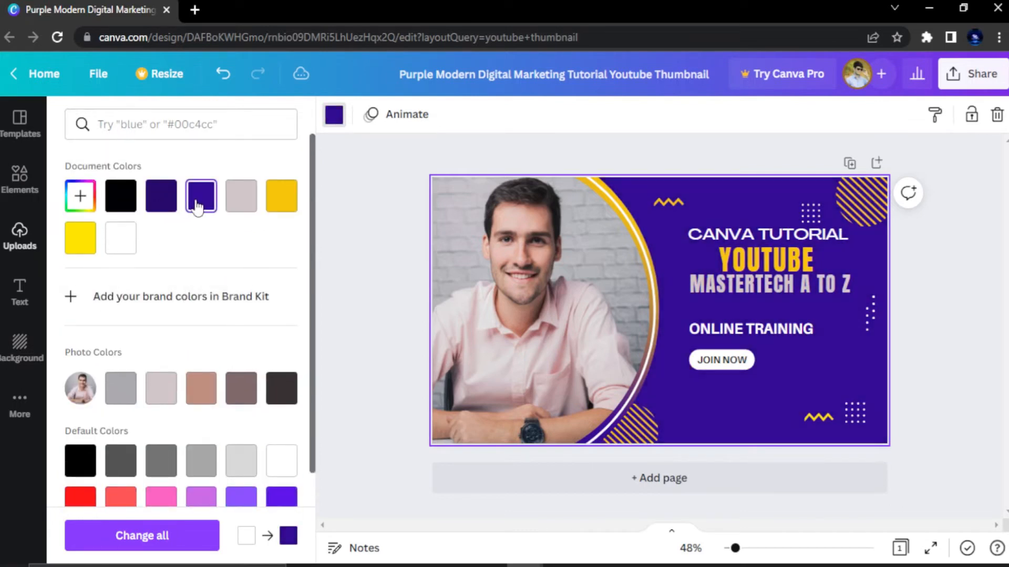
{"action": "left_click", "coordinate": [161, 198]}
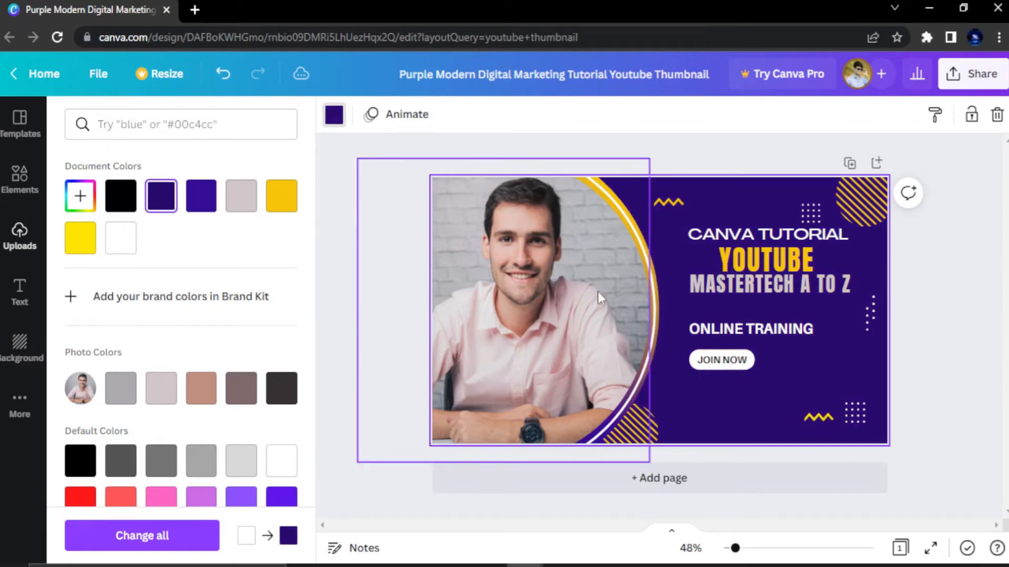
{"action": "key", "text": "Escape"}
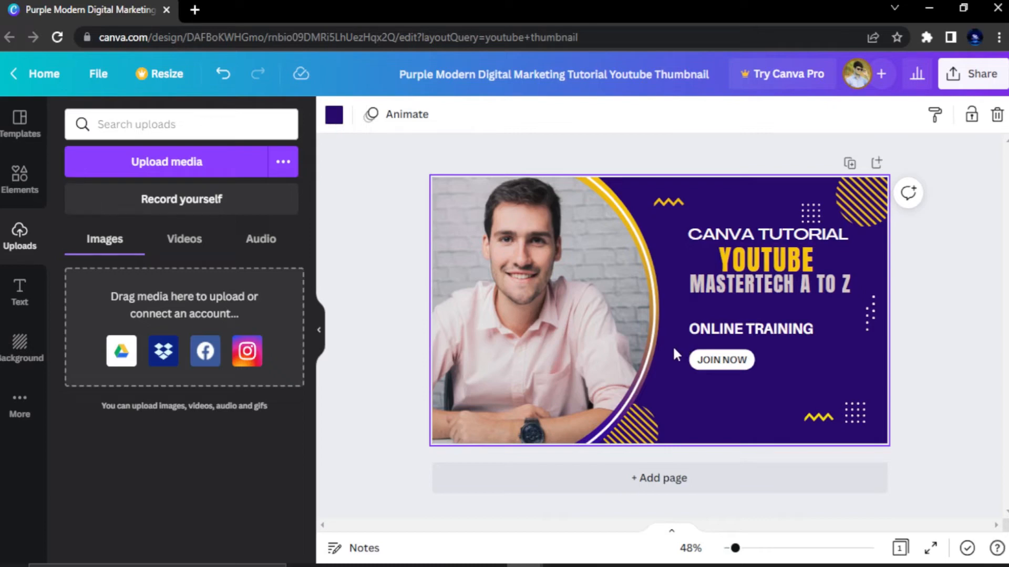
- Upload the Background JPG from the Desktop and add it to the design
{"action": "left_click", "coordinate": [25, 241]}
{"action": "left_click", "coordinate": [25, 241]}
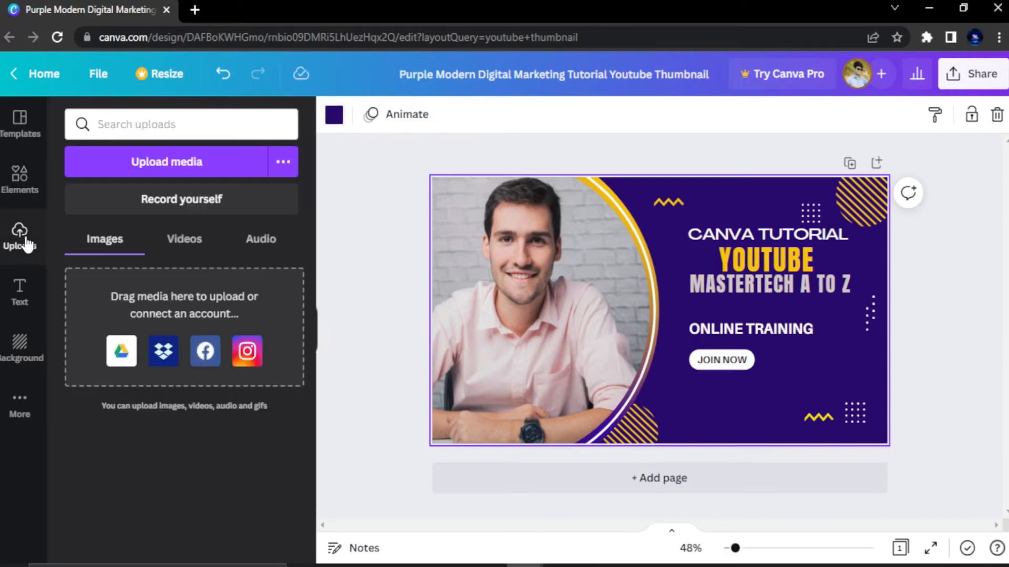
{"action": "left_click", "coordinate": [158, 162]}
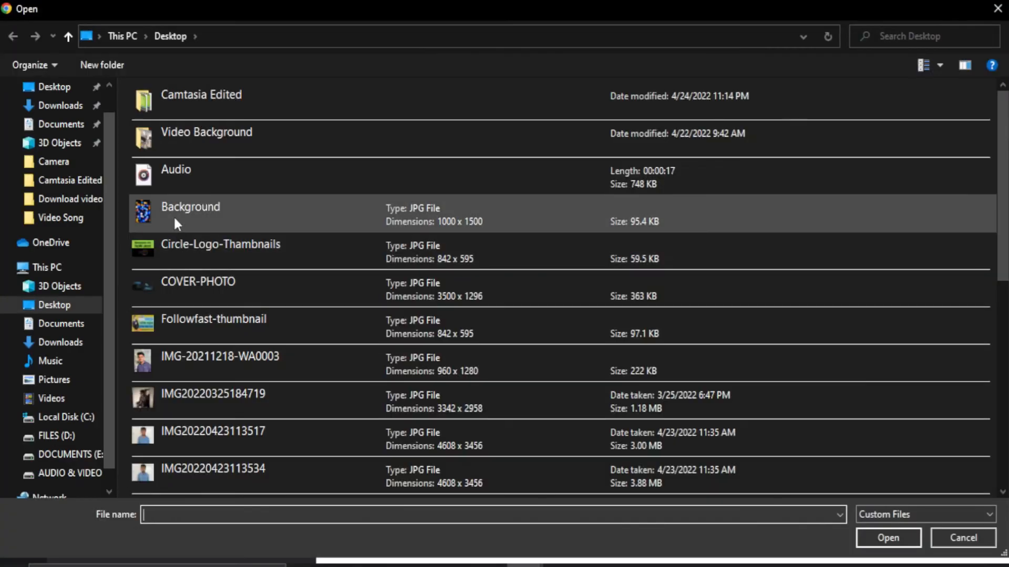
{"action": "double_click", "coordinate": [179, 215]}
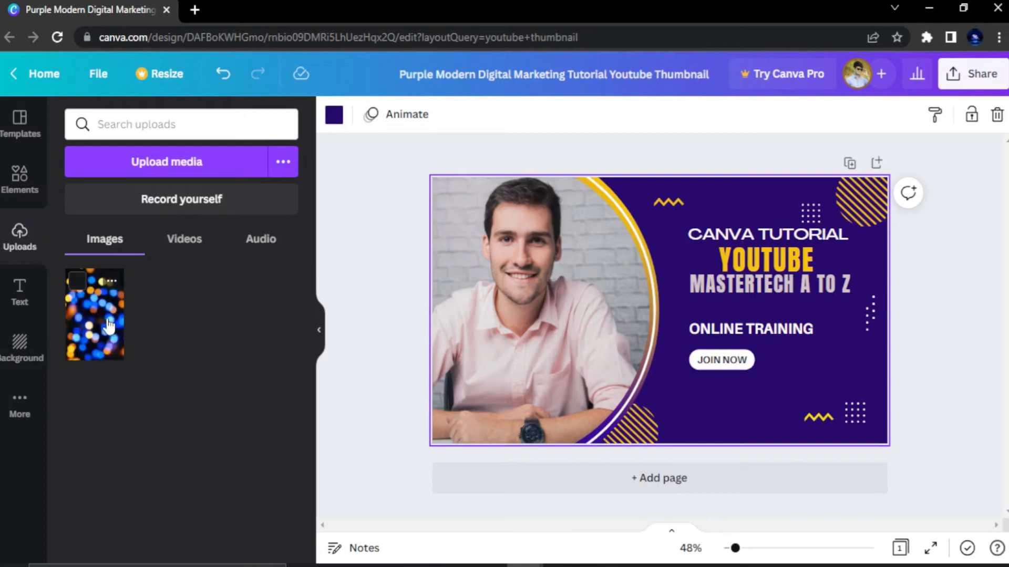
{"action": "left_click", "coordinate": [104, 317]}
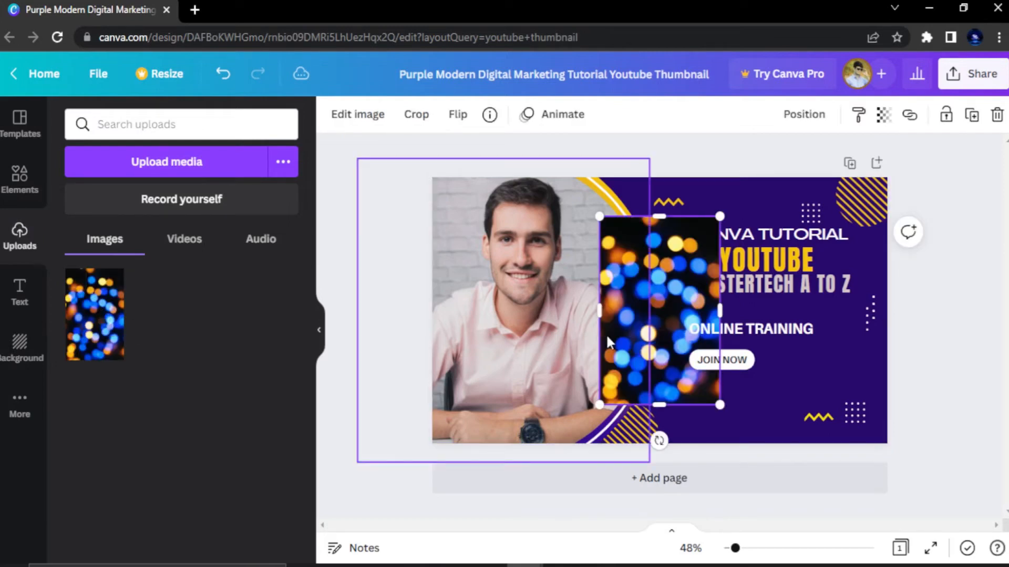
- Rotate the bokeh lights image to landscape, enlarge it to cover the background area, and place it behind the text and shapes
{"action": "left_click_drag", "start_coordinate": [722, 406], "coordinate": [867, 457]}
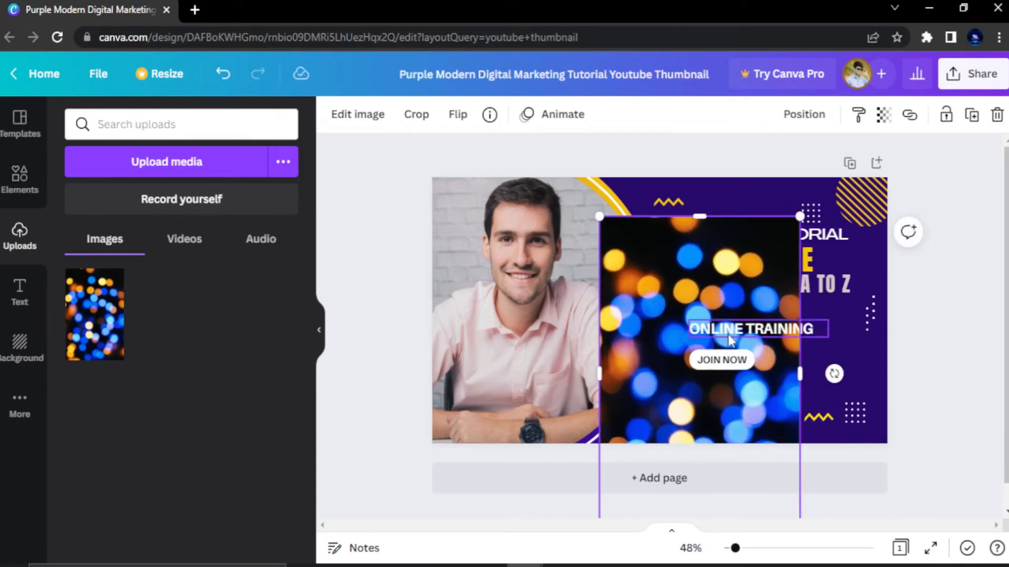
{"action": "left_click_drag", "start_coordinate": [720, 292], "coordinate": [698, 216]}
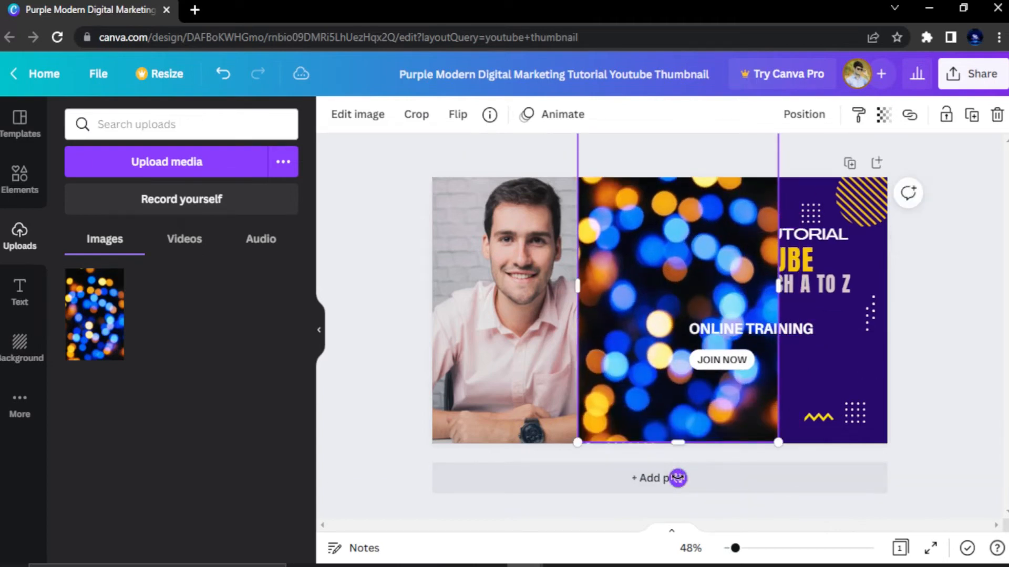
{"action": "left_click_drag", "start_coordinate": [677, 478], "coordinate": [804, 286]}
{"action": "left_click_drag", "start_coordinate": [829, 390], "coordinate": [989, 501]}
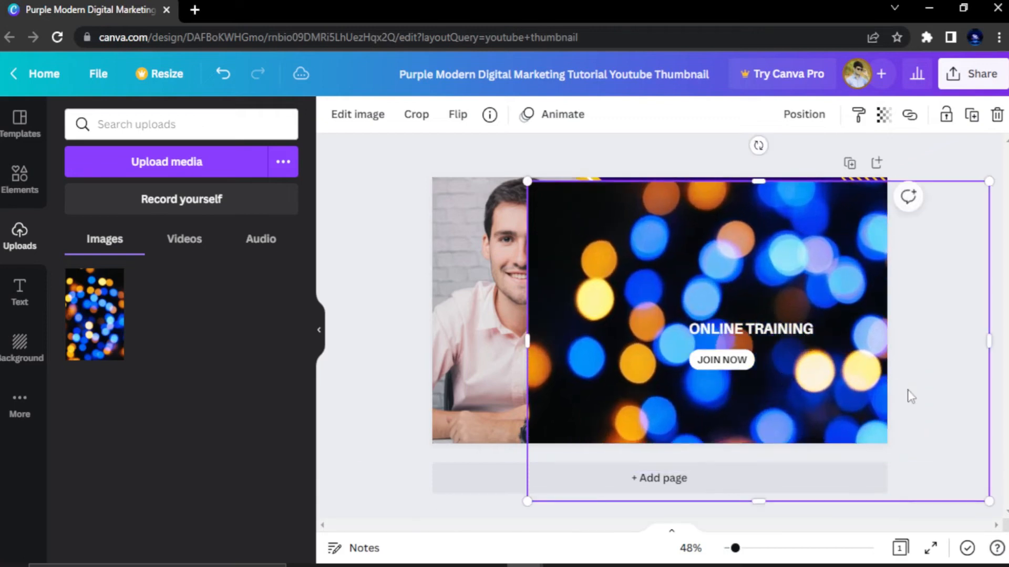
{"action": "left_click_drag", "start_coordinate": [856, 382], "coordinate": [757, 363]}
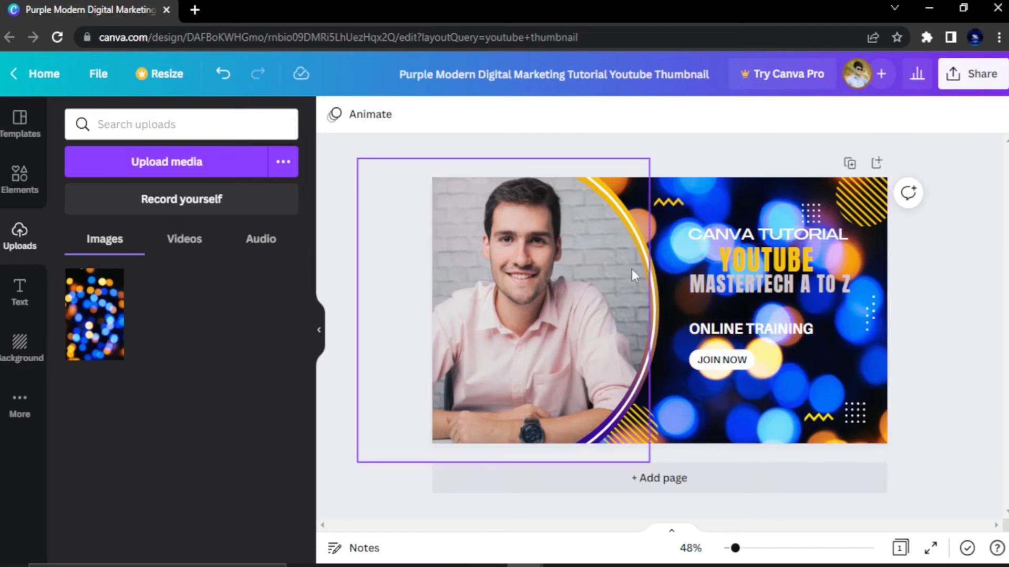
- Upload IMG-20211218-WA0003 from the Desktop and replace the presenter's photo in the circular frame with it
{"action": "left_click", "coordinate": [526, 295]}
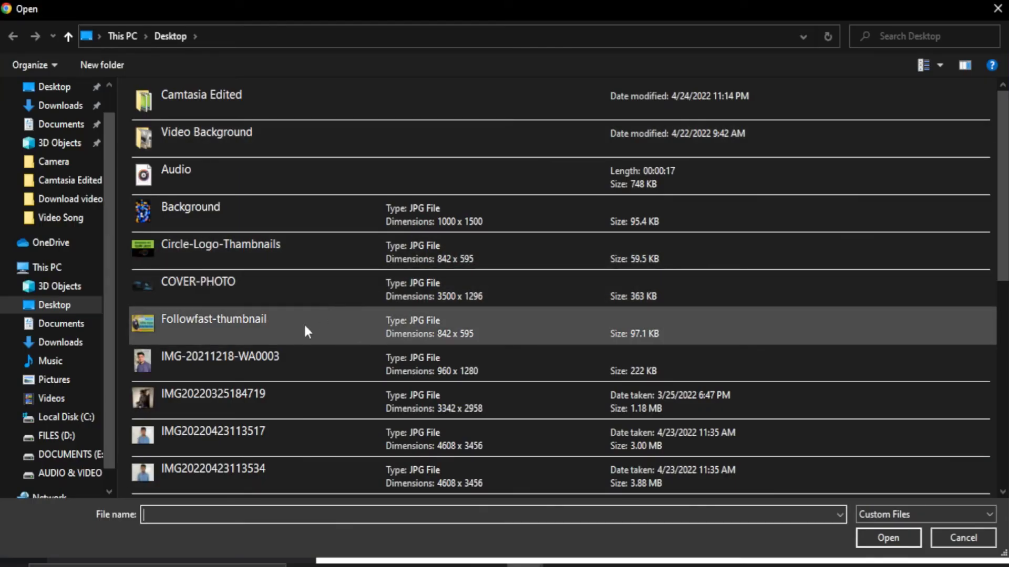
{"action": "left_click", "coordinate": [190, 359]}
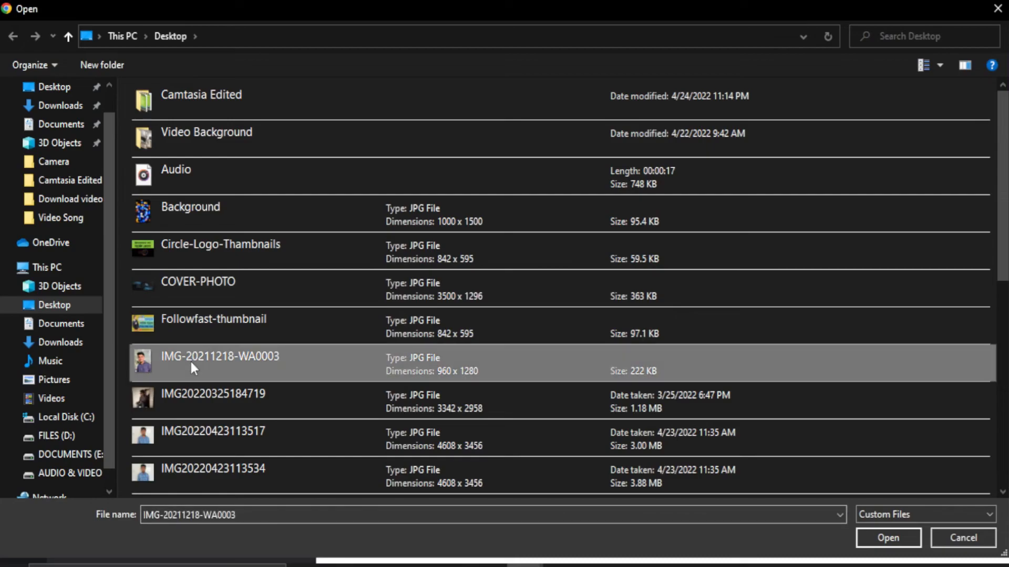
{"action": "double_click", "coordinate": [190, 359]}
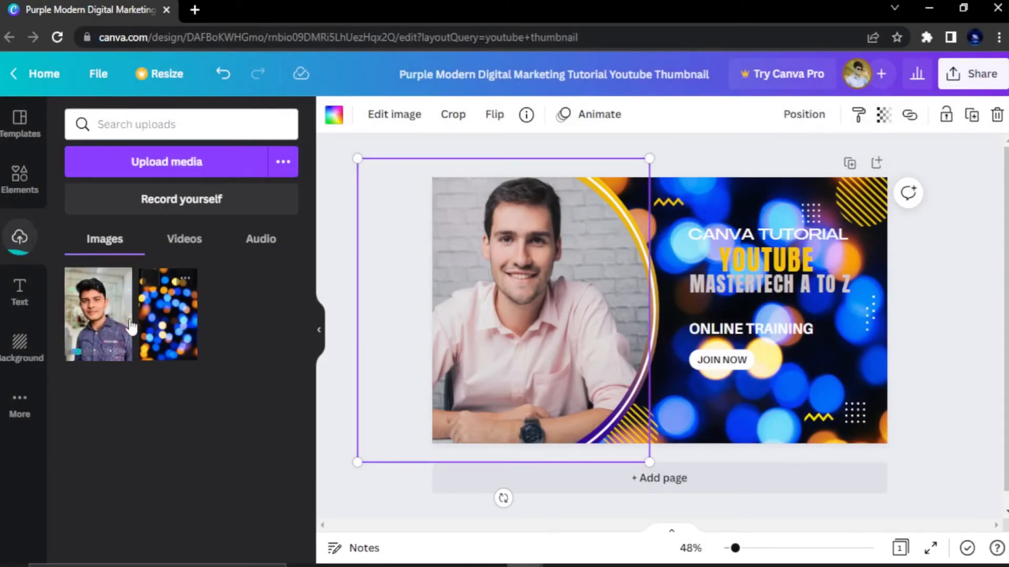
{"action": "left_click_drag", "start_coordinate": [97, 311], "coordinate": [502, 283]}
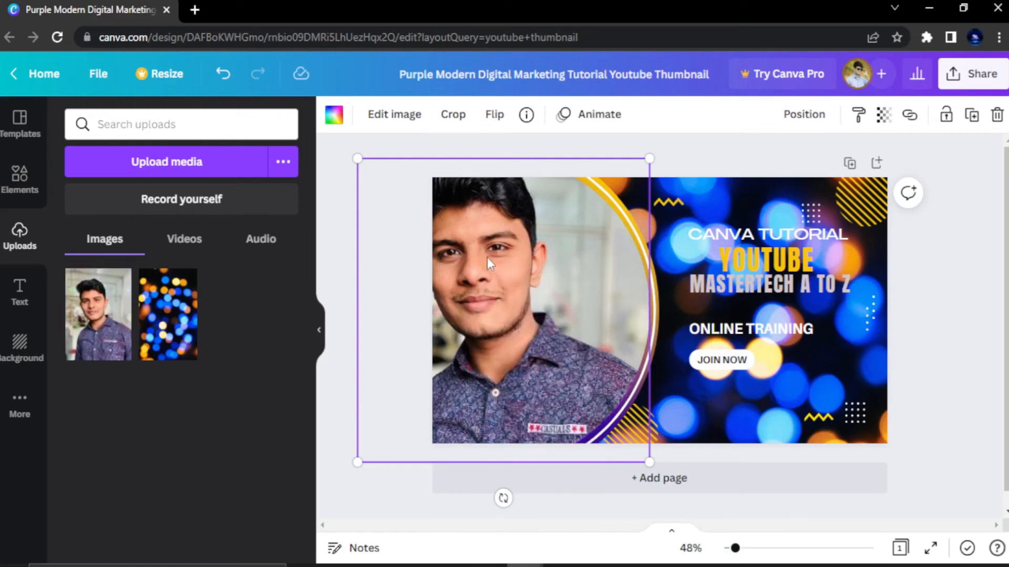
- Reposition the new portrait inside its circular crop to show the whole head, and shift the frame slightly right
{"action": "left_click", "coordinate": [455, 124]}
{"action": "left_click_drag", "start_coordinate": [476, 216], "coordinate": [560, 269]}
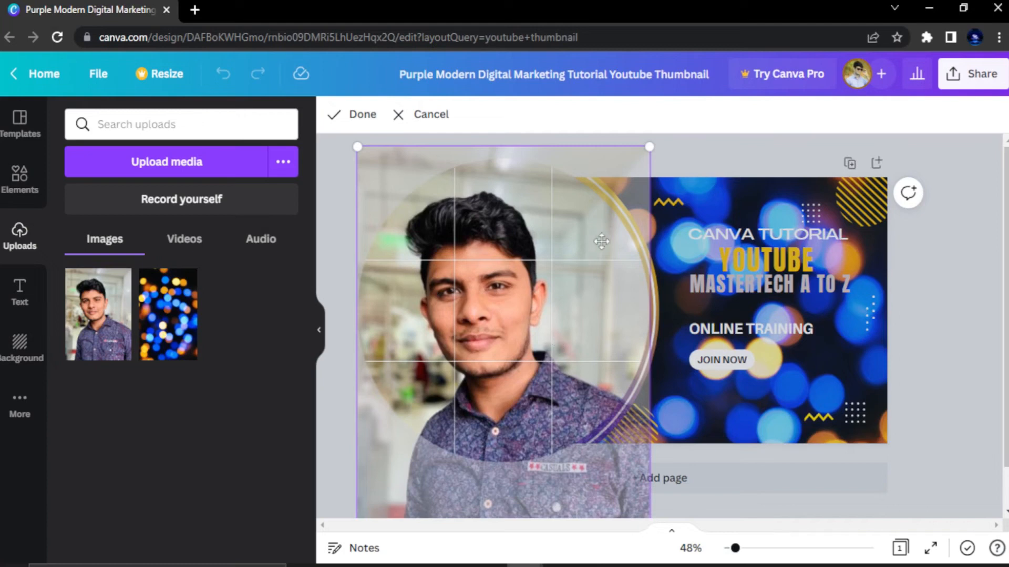
{"action": "left_click_drag", "start_coordinate": [602, 242], "coordinate": [583, 270]}
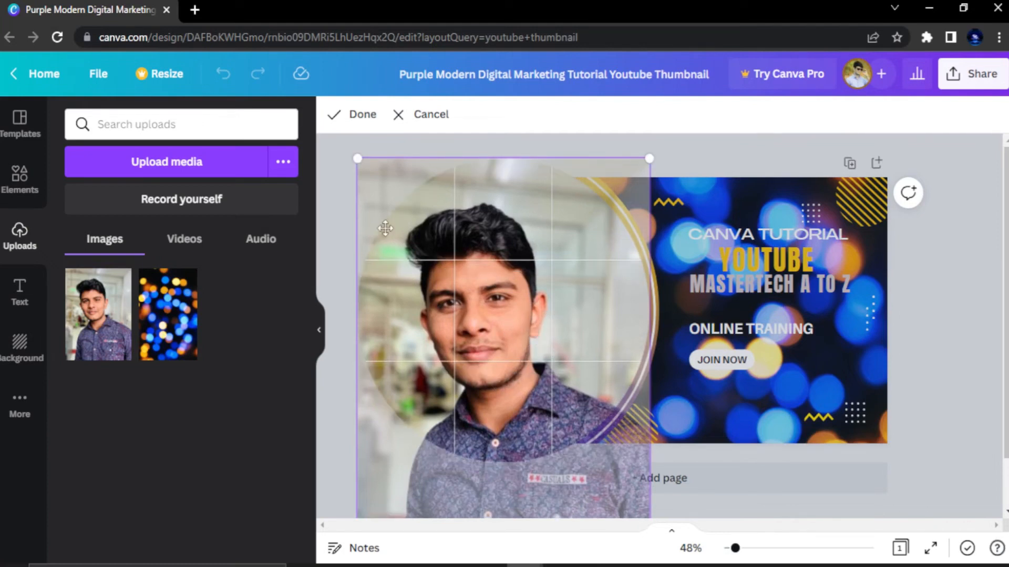
{"action": "left_click", "coordinate": [355, 117]}
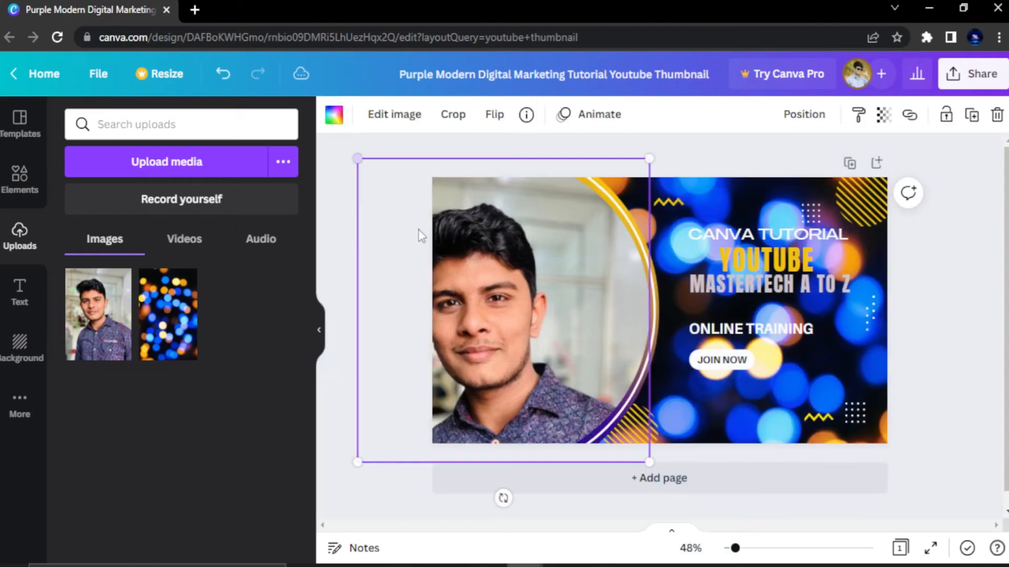
{"action": "left_click_drag", "start_coordinate": [520, 300], "coordinate": [469, 311]}
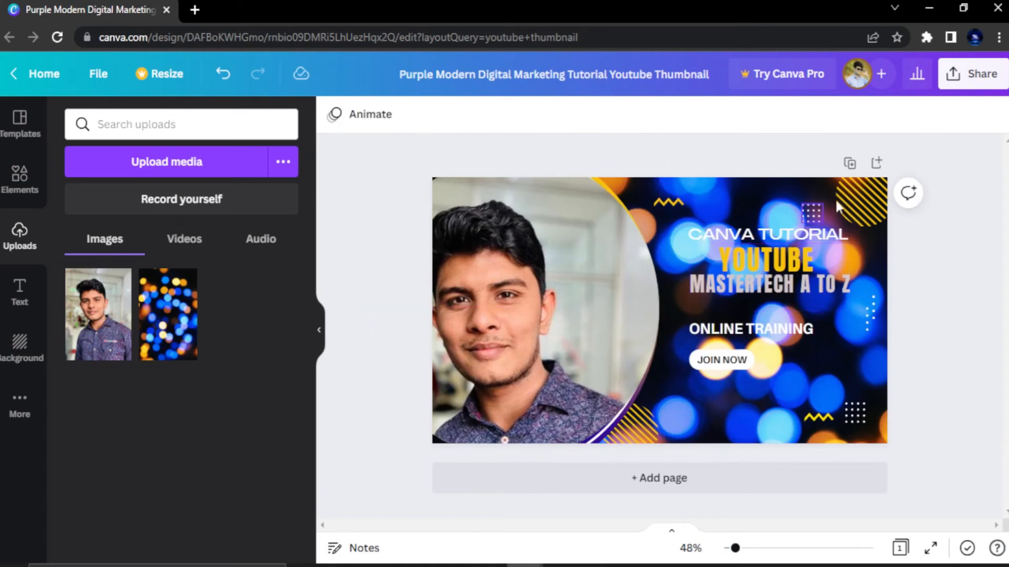
- Nudge the yellow striped circle in the design's upper-right corner
{"action": "mouse_move", "coordinate": [850, 198]}
{"action": "left_mouse_down"}
{"action": "mouse_move", "coordinate": [804, 213]}
{"action": "mouse_move", "coordinate": [731, 213]}
{"action": "mouse_move", "coordinate": [715, 181]}
{"action": "mouse_move", "coordinate": [850, 200]}
{"action": "left_mouse_up"}
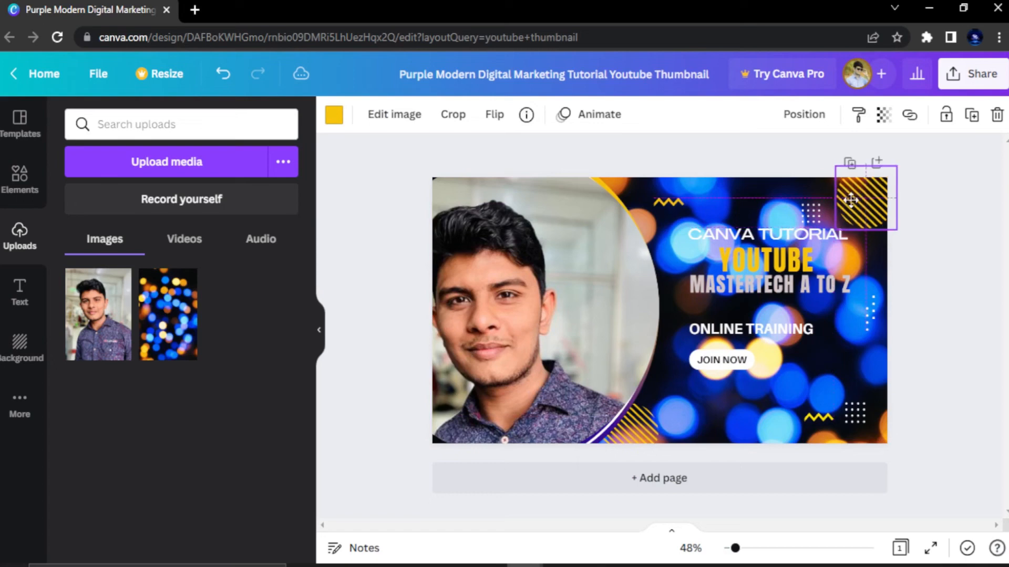
{"action": "left_click", "coordinate": [910, 257]}
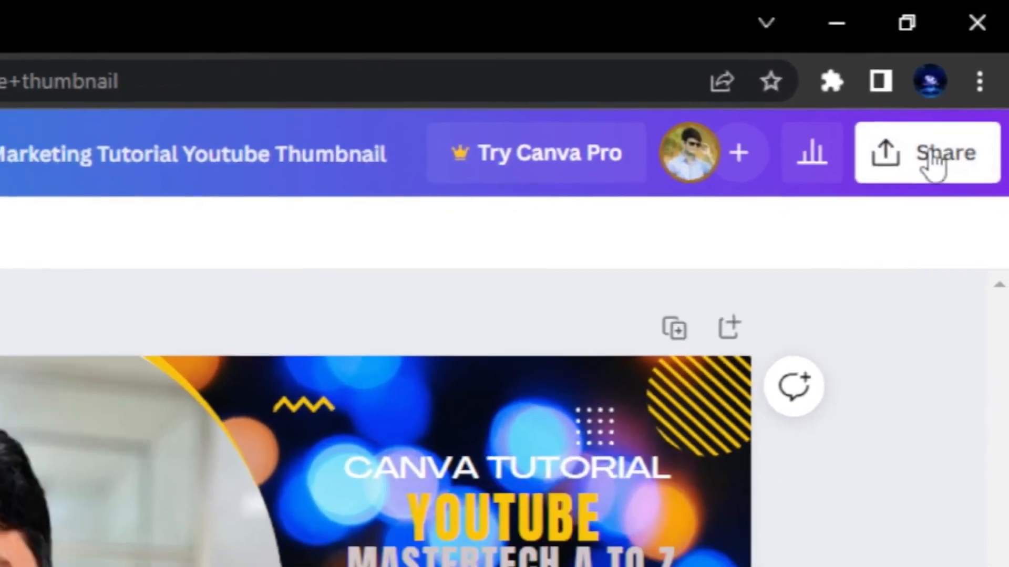
- Download the finished thumbnail as a JPG and open the downloaded file
{"action": "left_click", "coordinate": [946, 186]}
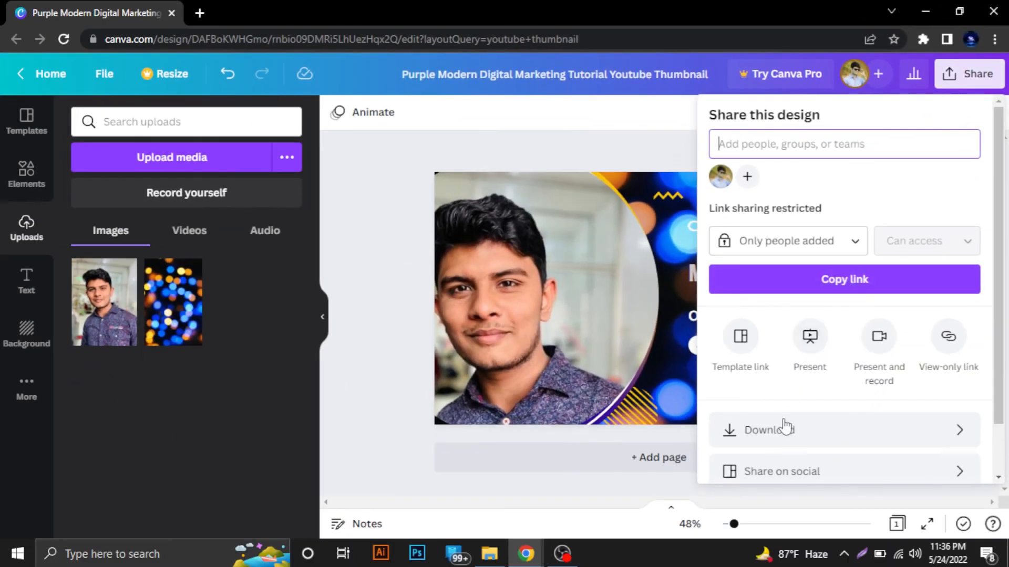
{"action": "left_click", "coordinate": [822, 434]}
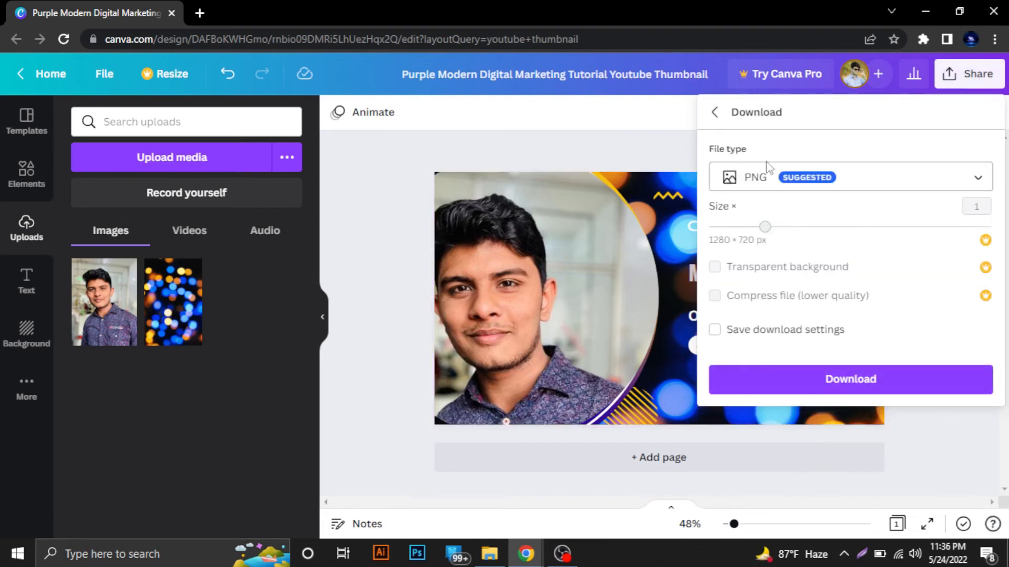
{"action": "left_click", "coordinate": [941, 183]}
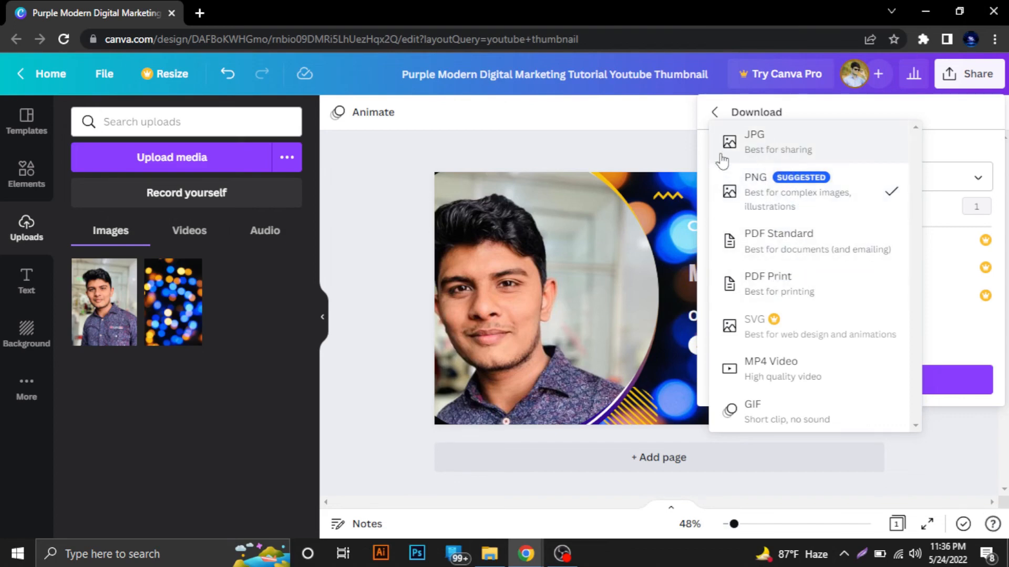
{"action": "left_click", "coordinate": [787, 151]}
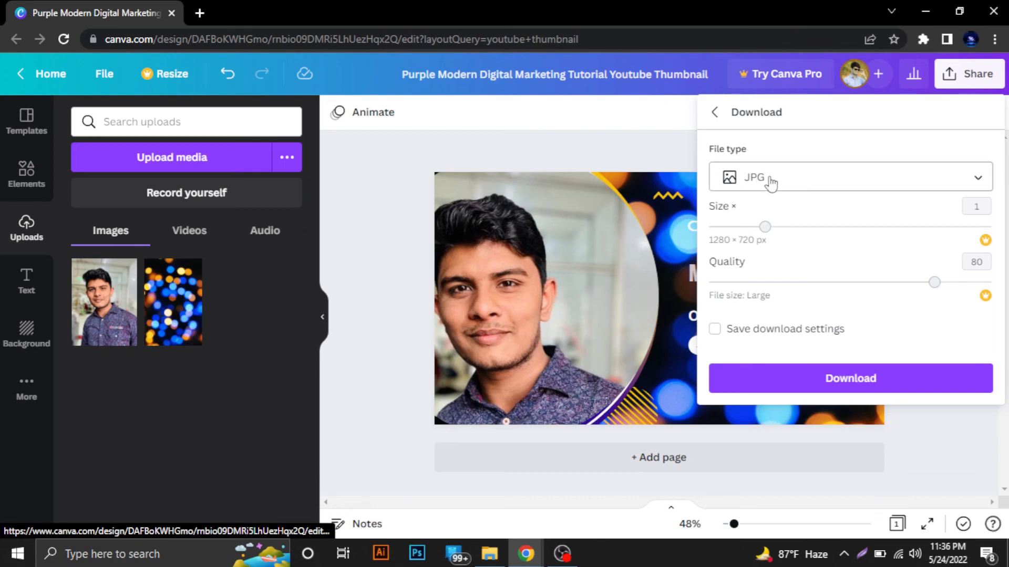
{"action": "left_click", "coordinate": [856, 382]}
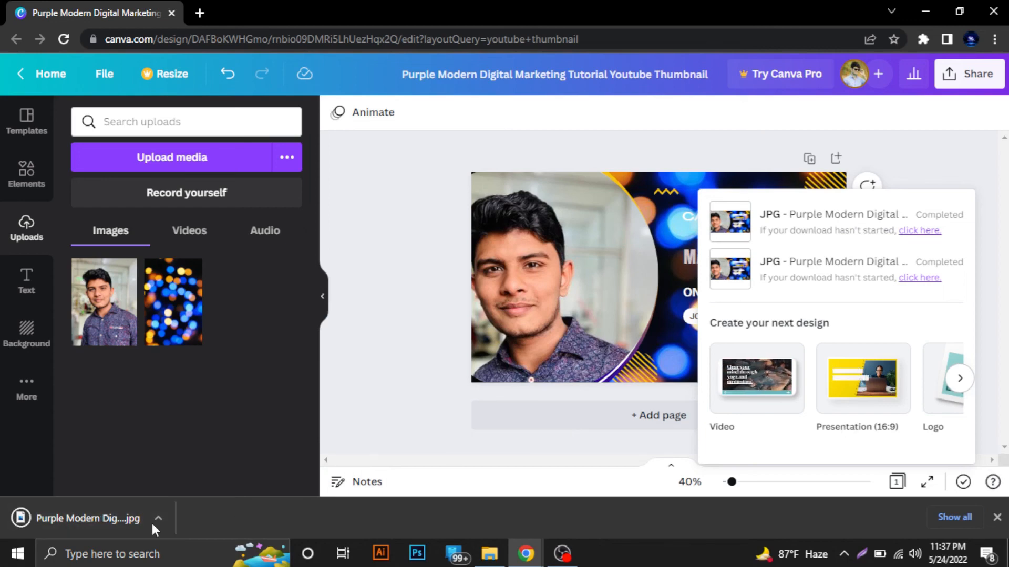
{"action": "left_click", "coordinate": [106, 514]}
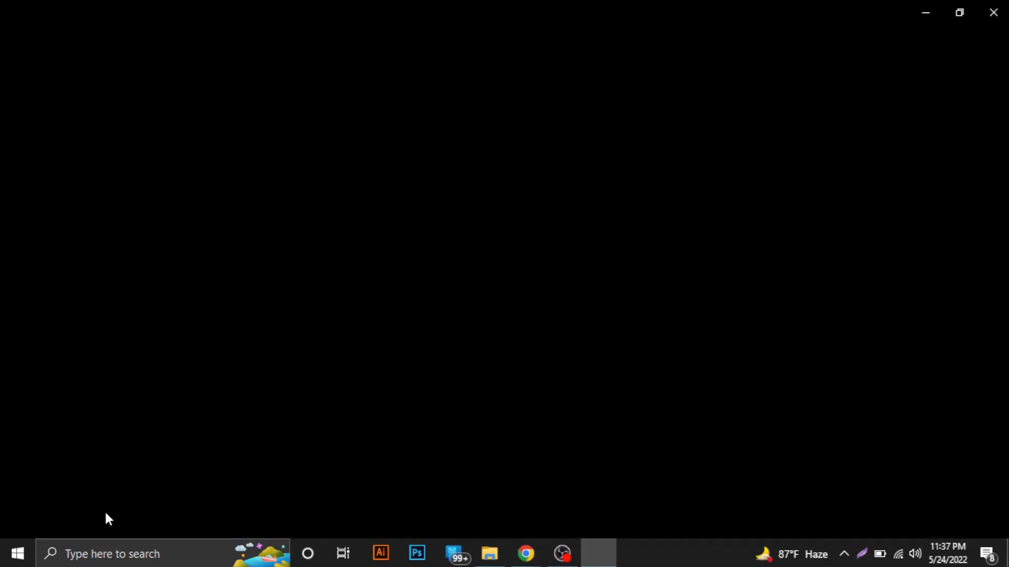